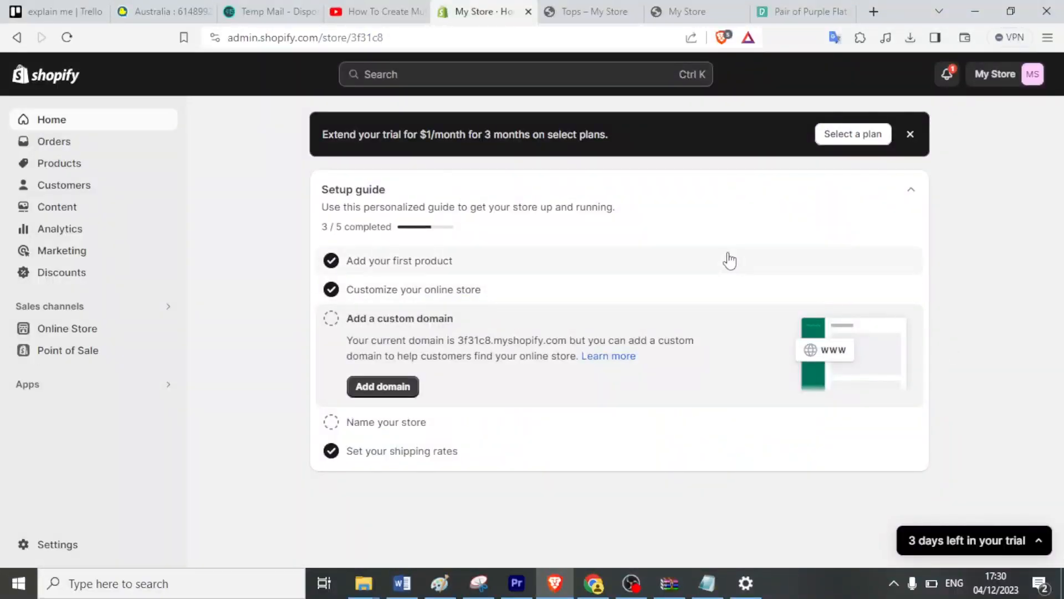
Open the Tops collection from the Products > Collections list.
click(71, 175)
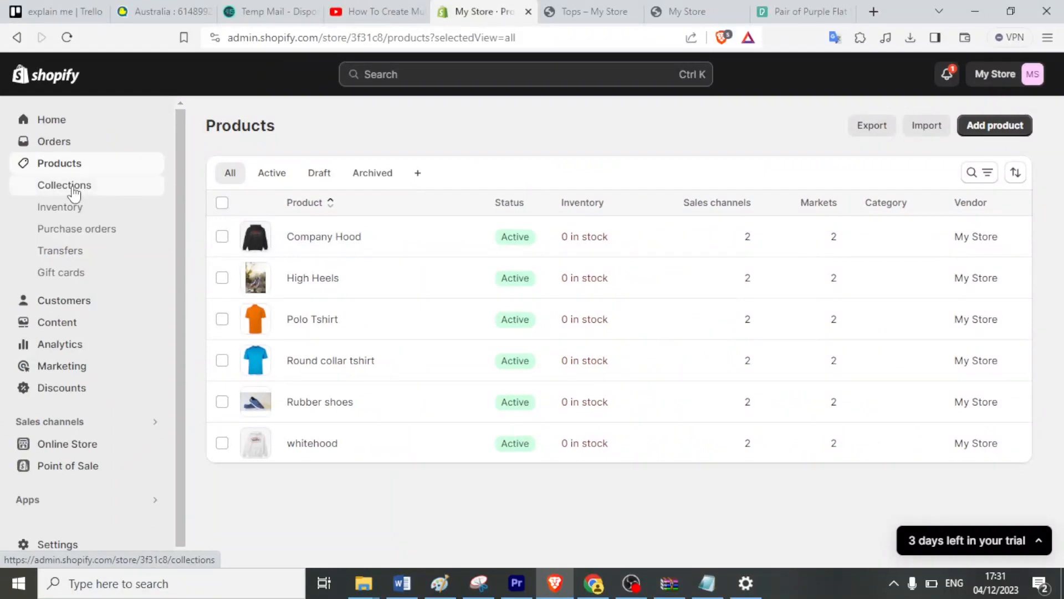
click(73, 189)
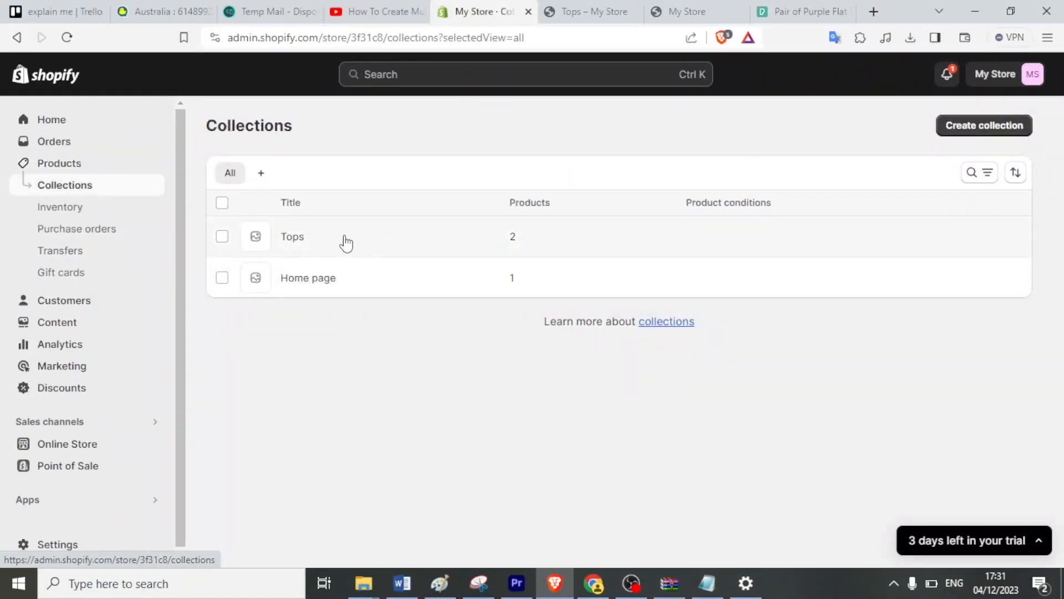
click(475, 250)
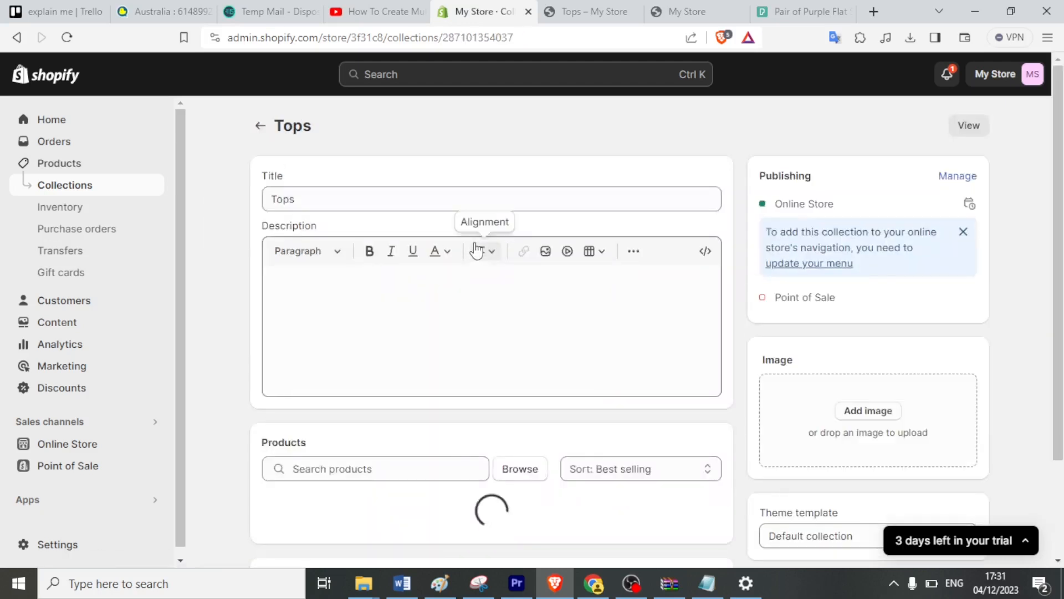
Rename the Tops collection to 'Jackets', save it, and return to the collections list.
scroll(547, 412, down, 2)
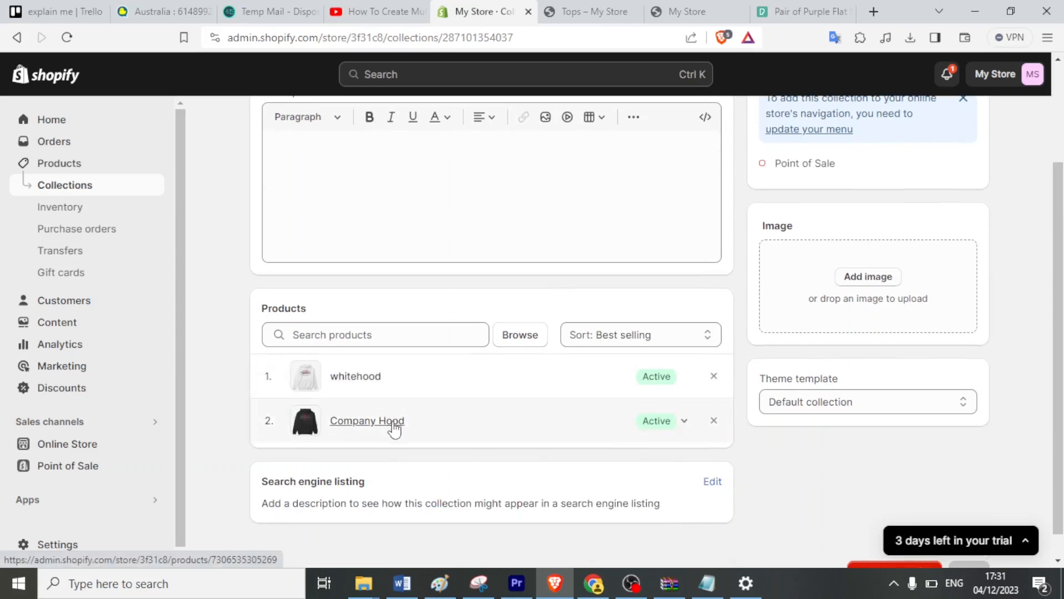
scroll(394, 428, up, 2)
drag(304, 200, 253, 201)
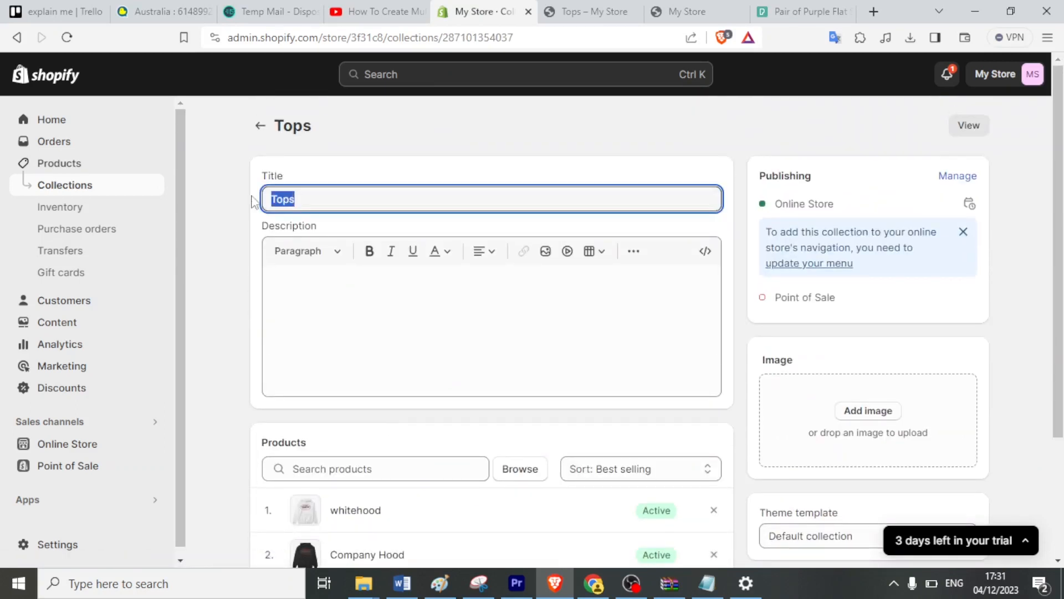
text(Jackets)
click(956, 80)
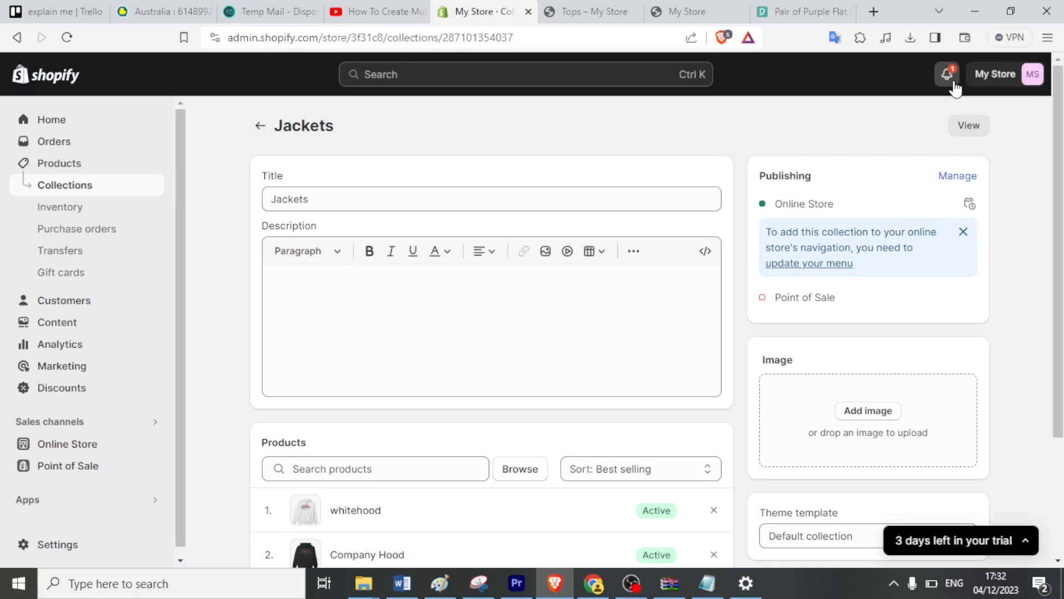
click(85, 191)
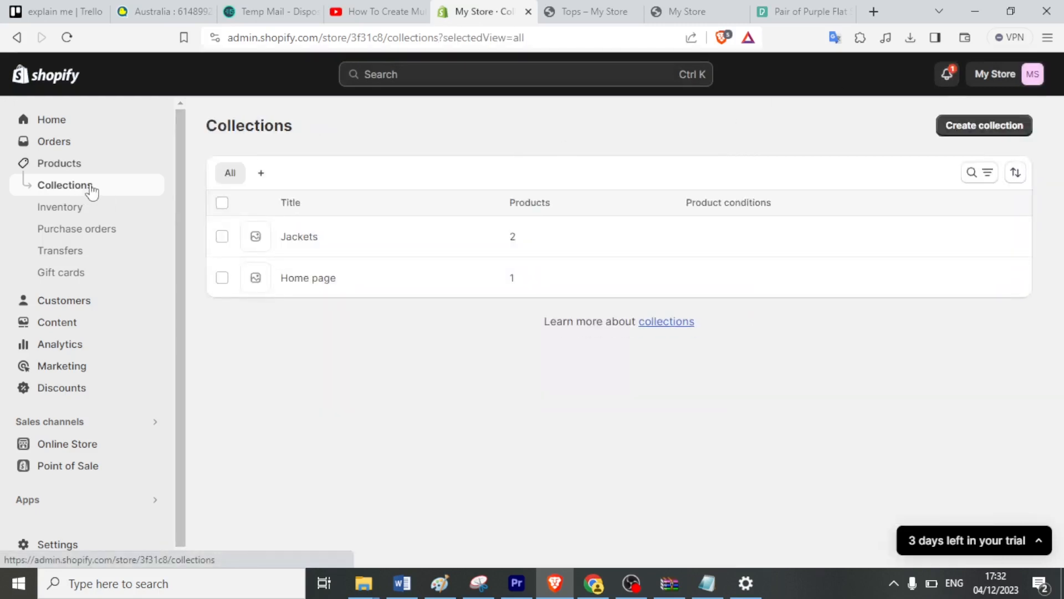
Create and save a new empty collection titled 'Shoes'.
click(963, 135)
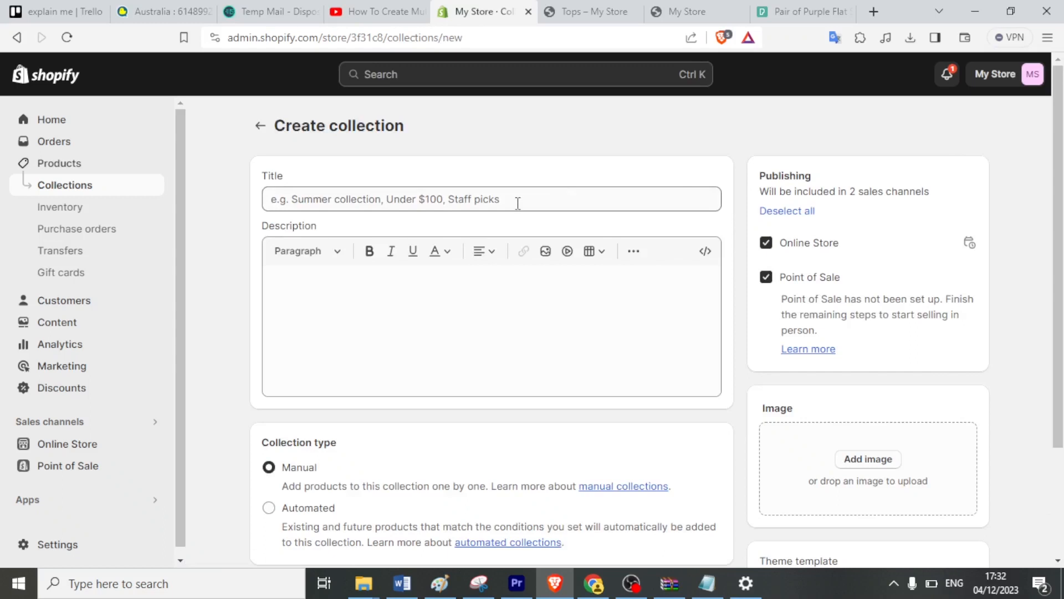
click(517, 204)
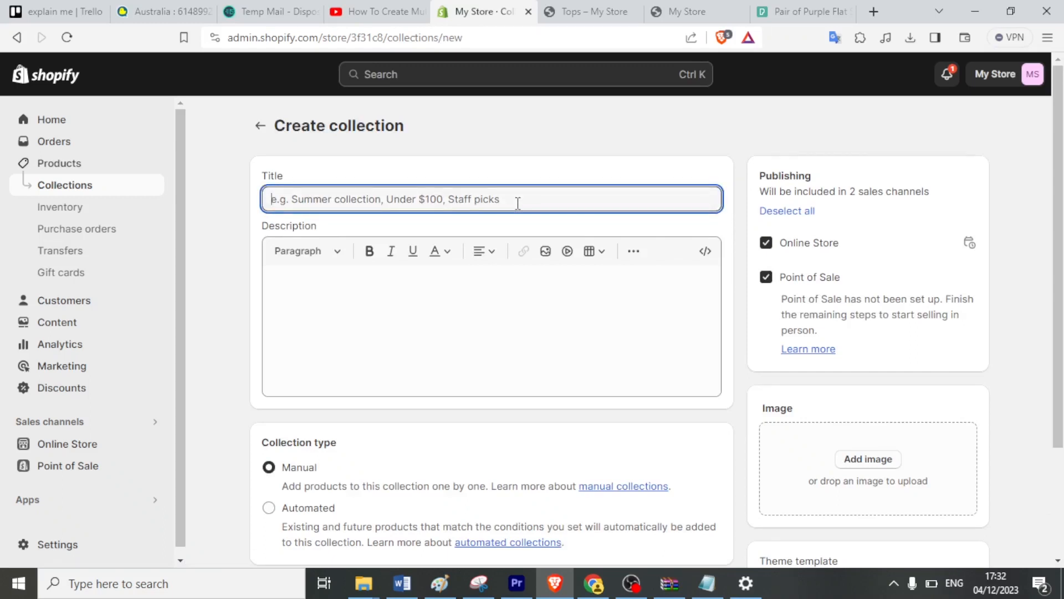
text(Shoes)
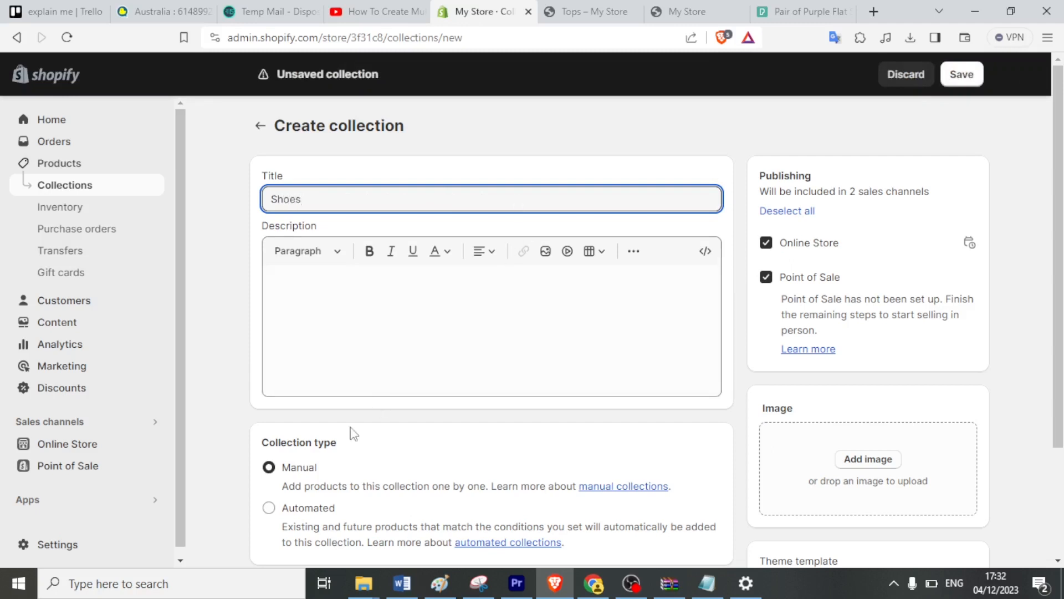
click(270, 471)
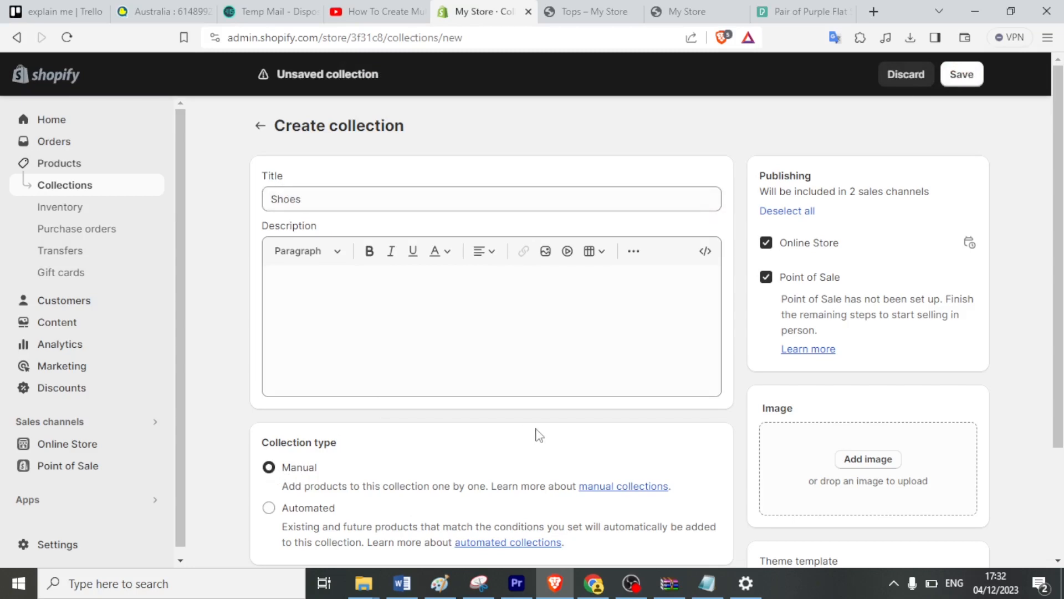
scroll(539, 436, down, 3)
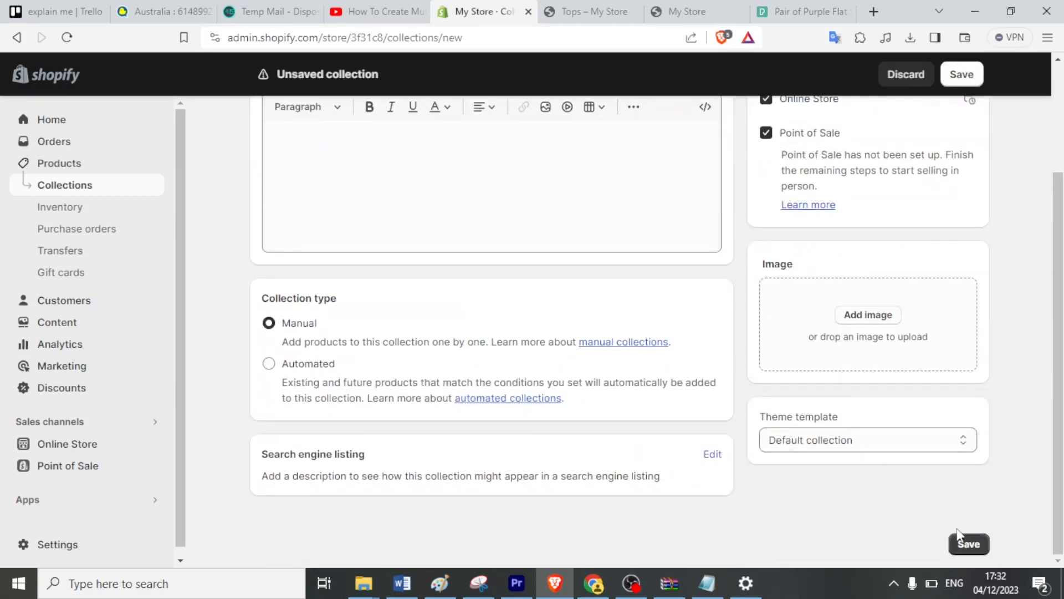
click(964, 544)
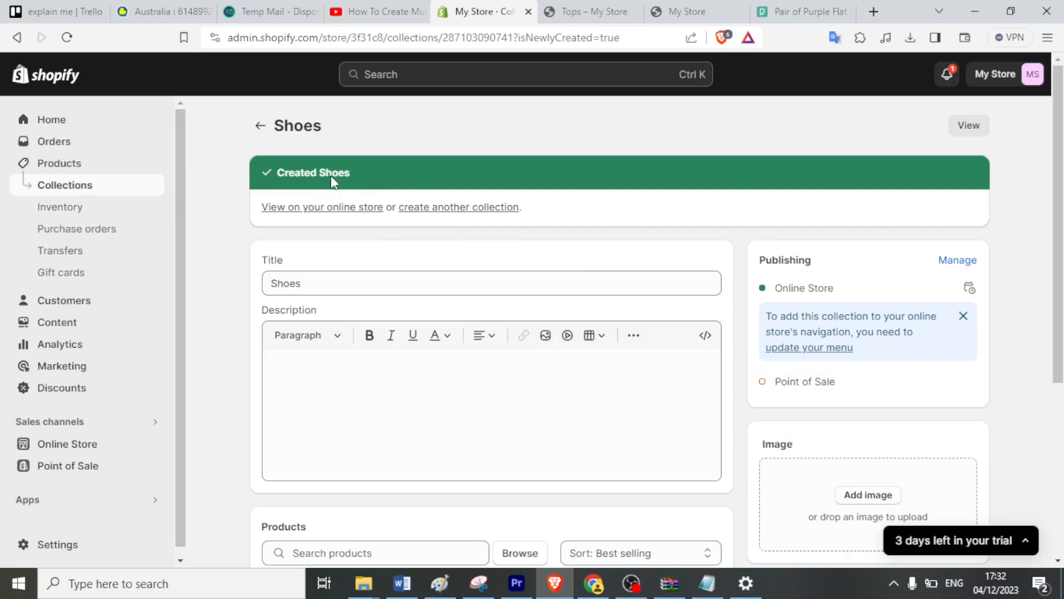
click(78, 194)
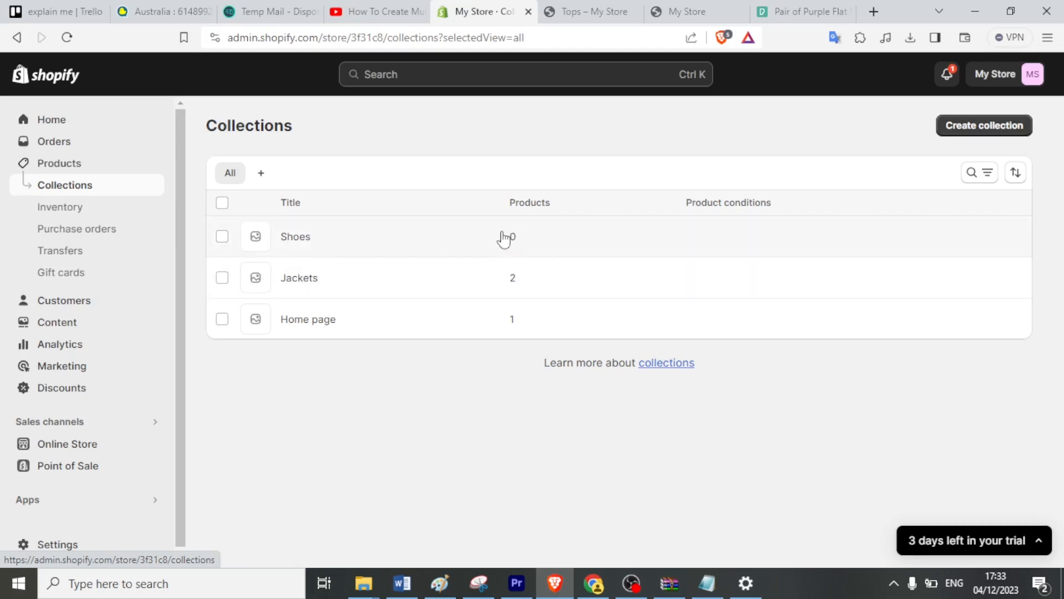
Add the High Heels and Rubber shoes products to the Shoes collection.
click(321, 241)
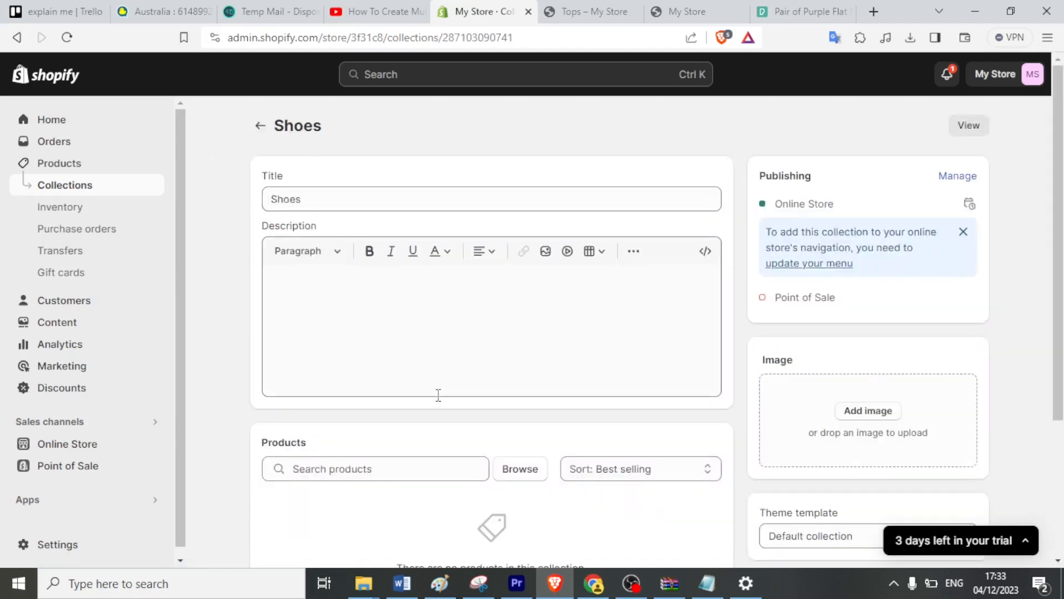
scroll(396, 442, down, 2)
scroll(397, 442, down, 2)
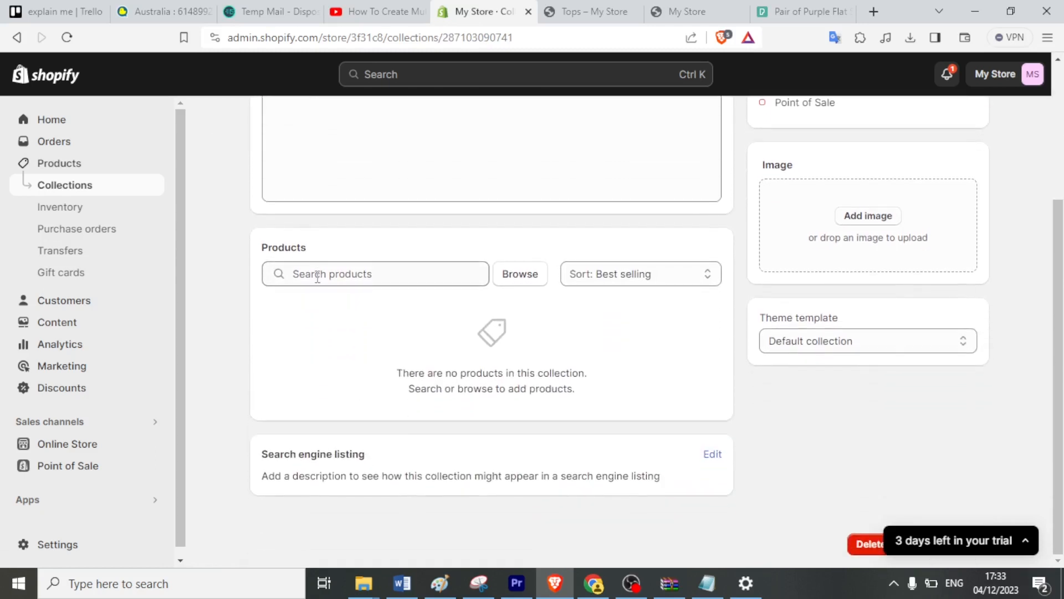
click(321, 275)
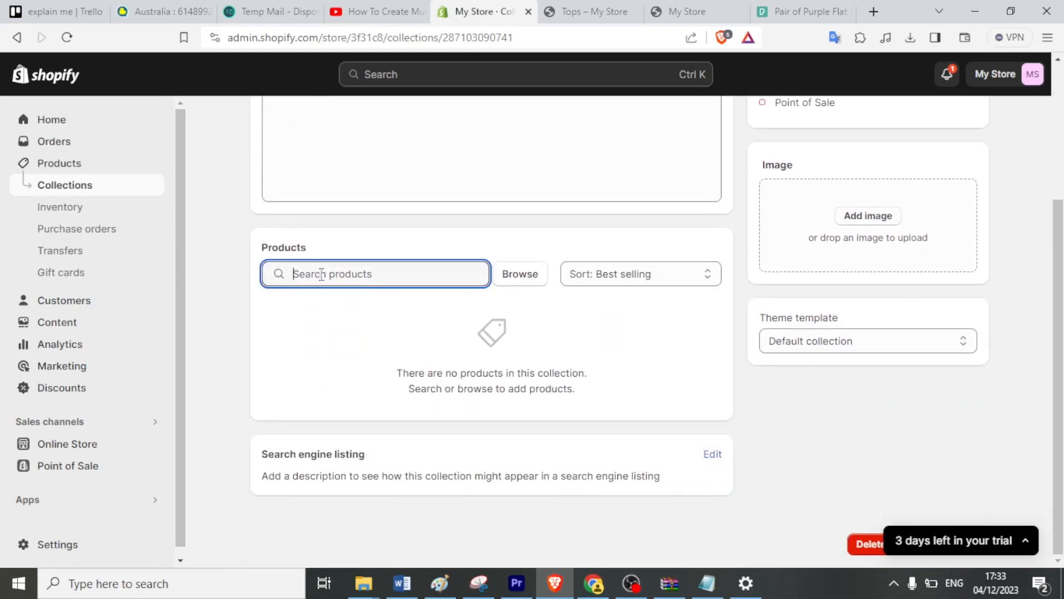
click(507, 277)
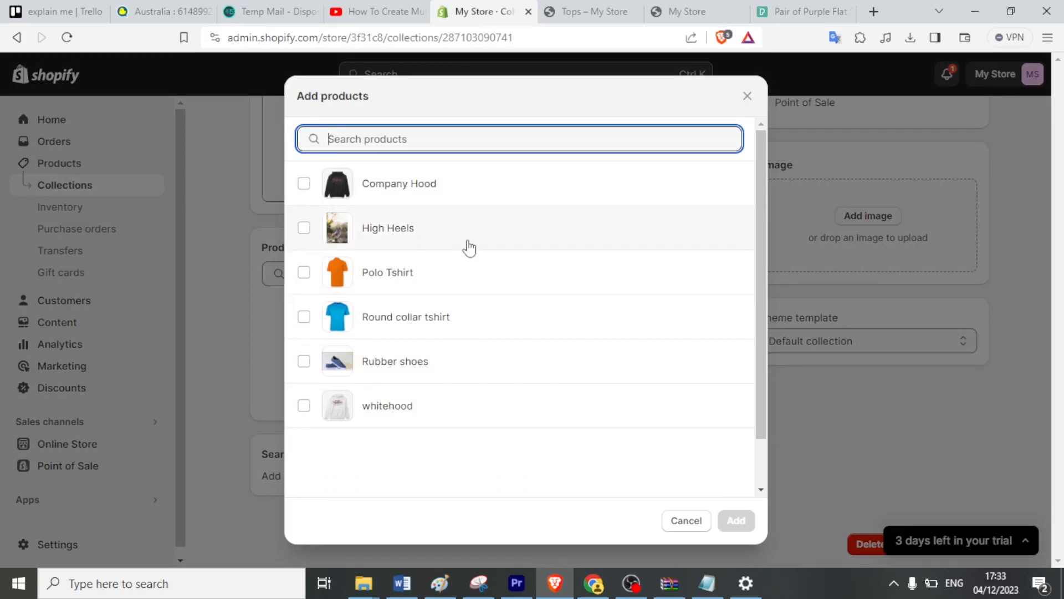
click(306, 230)
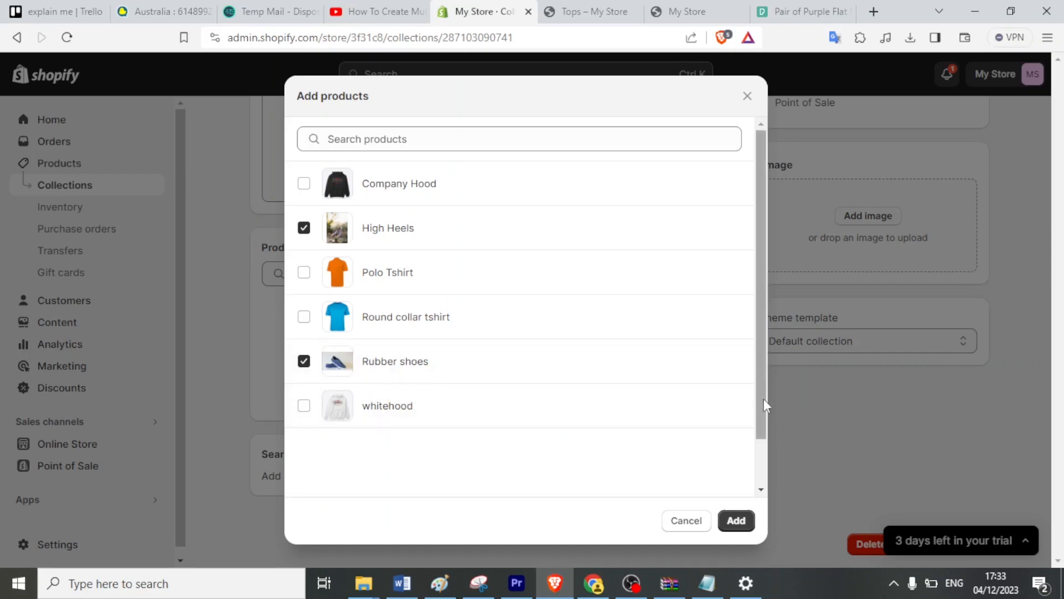
drag(764, 398, 763, 417)
click(736, 520)
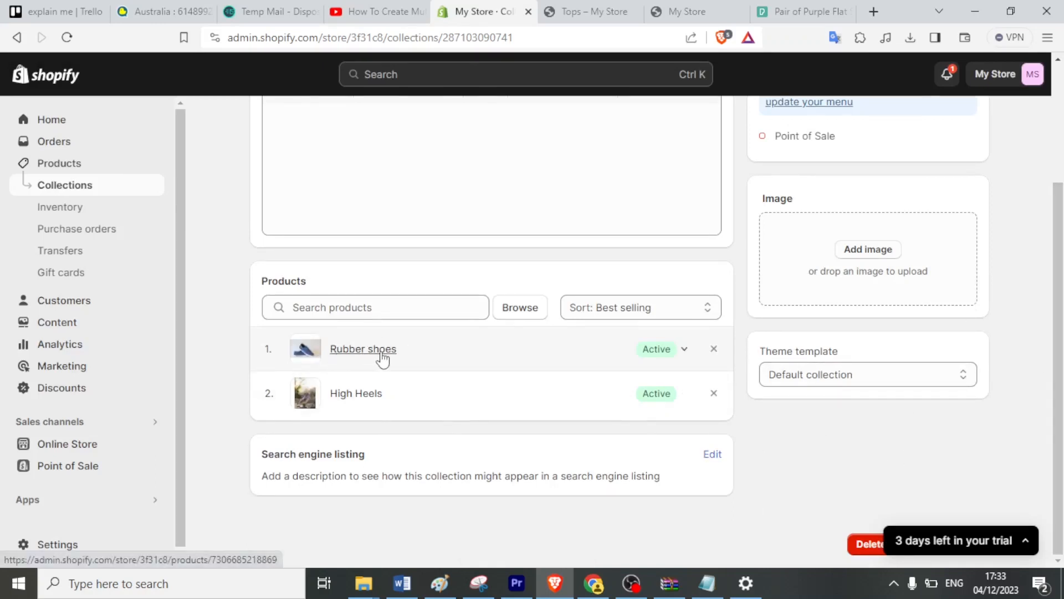
scroll(378, 221, up, 3)
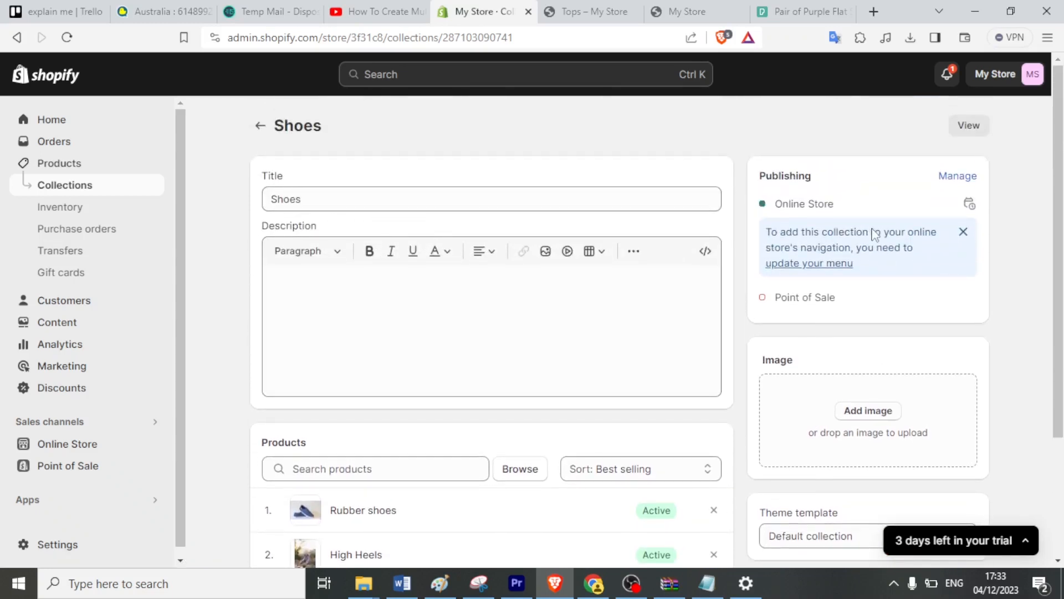
click(82, 195)
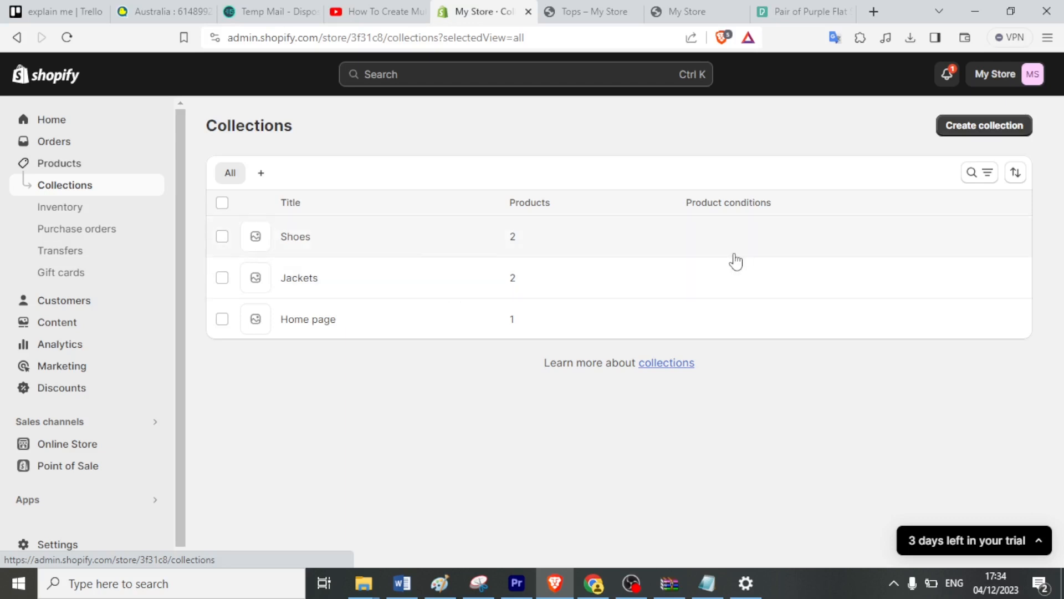
Create and save a new collection titled 'Tshirts/tops'.
click(977, 131)
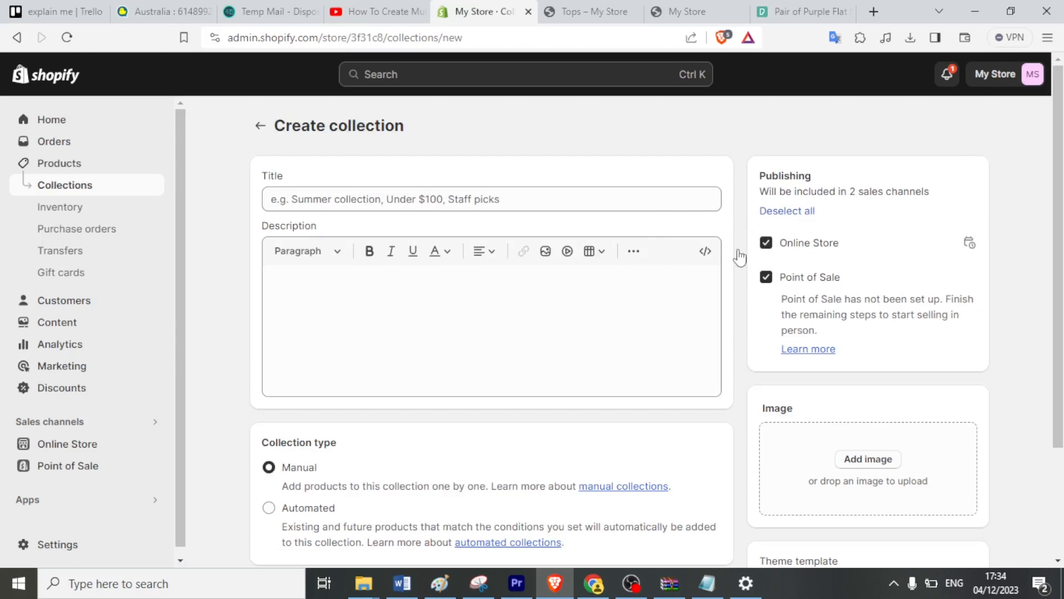
click(366, 199)
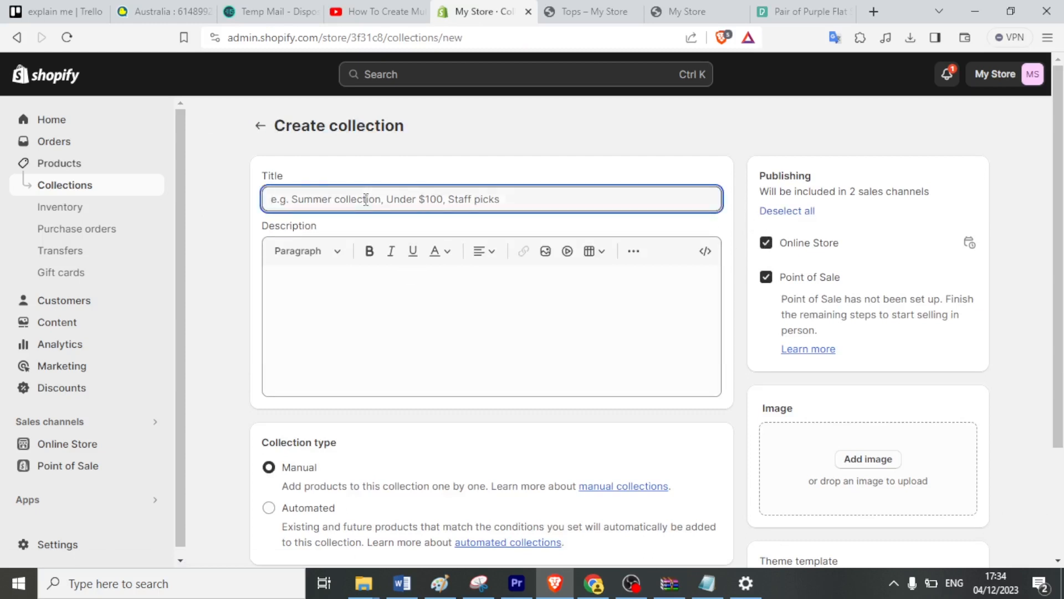
text(Tshirt)
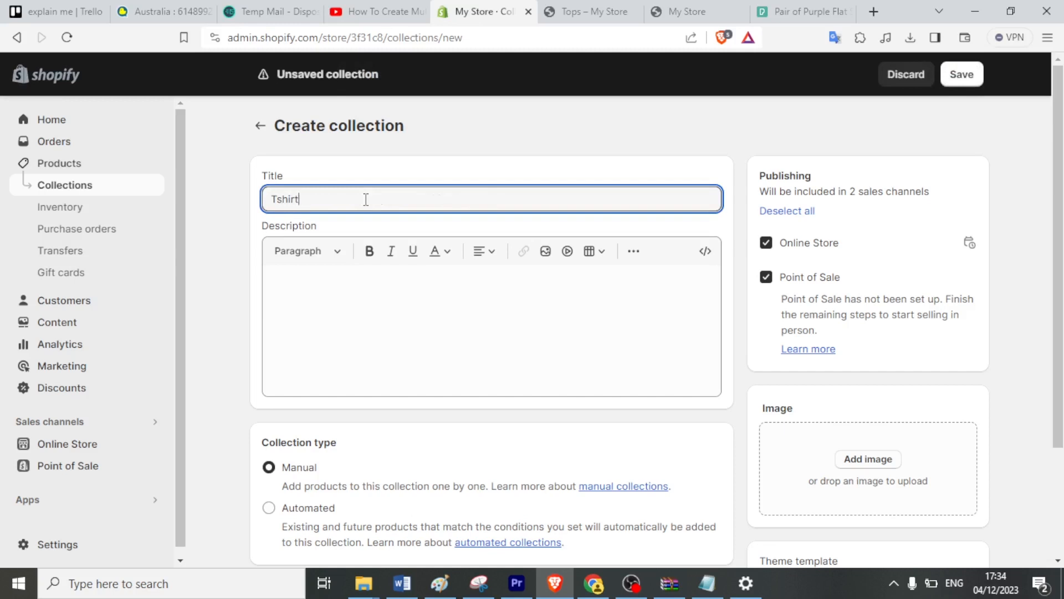
text(s/tops)
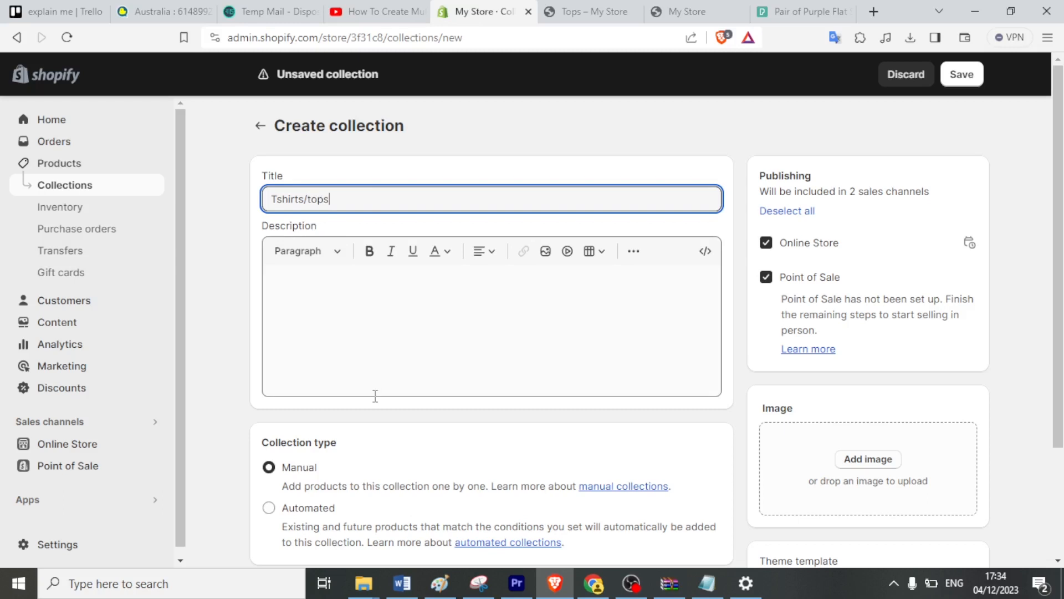
scroll(375, 396, down, 3)
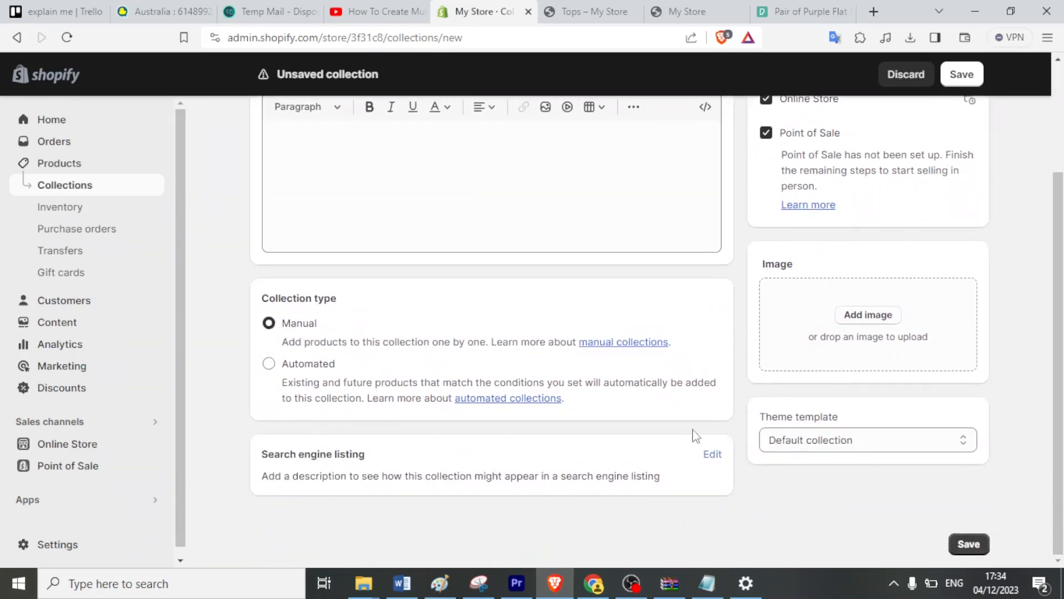
click(966, 545)
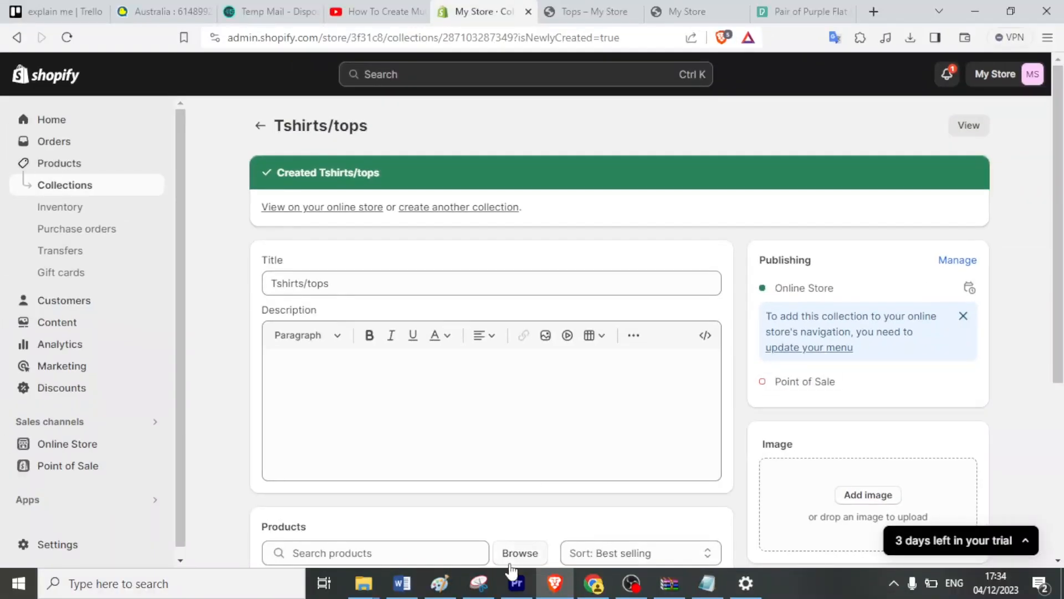
Add Polo Tshirt and Round collar tshirt to the Tshirts/tops collection.
click(510, 553)
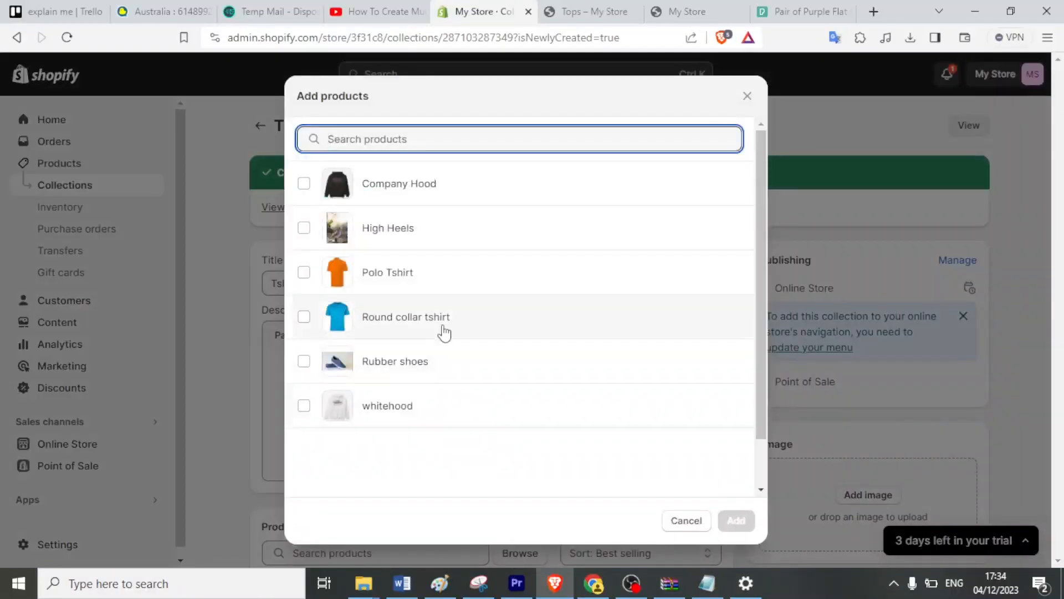
click(304, 274)
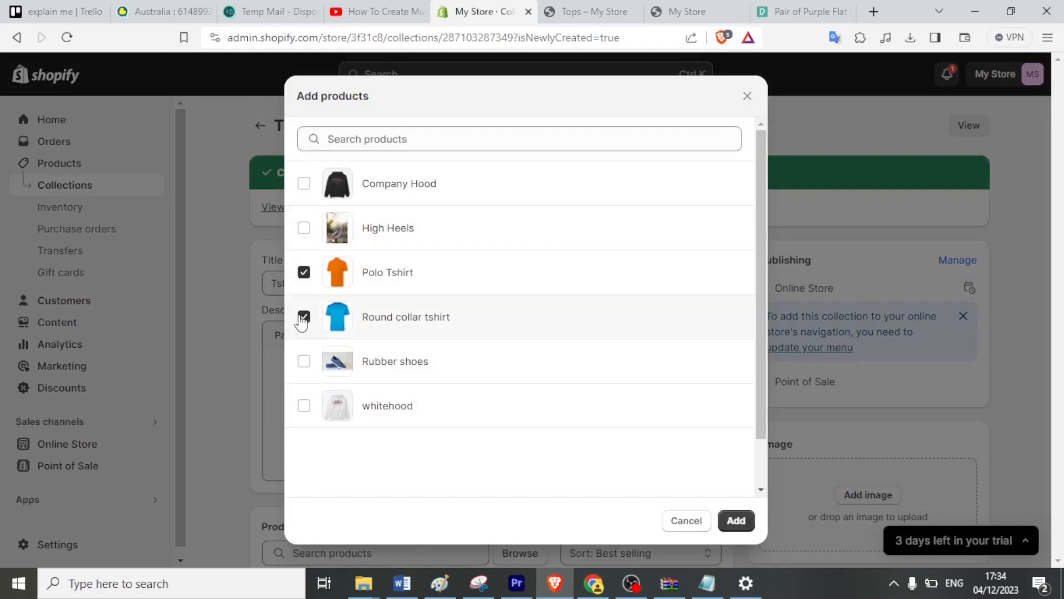
click(735, 525)
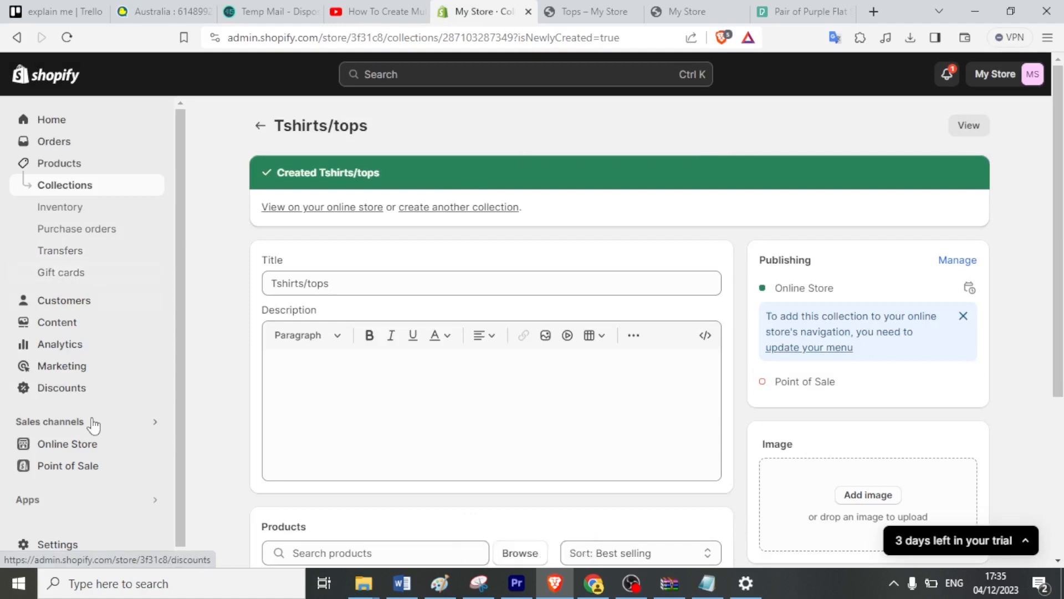
Create a page 'Our collection' with text 'This is our stock' on the Default page template.
click(66, 448)
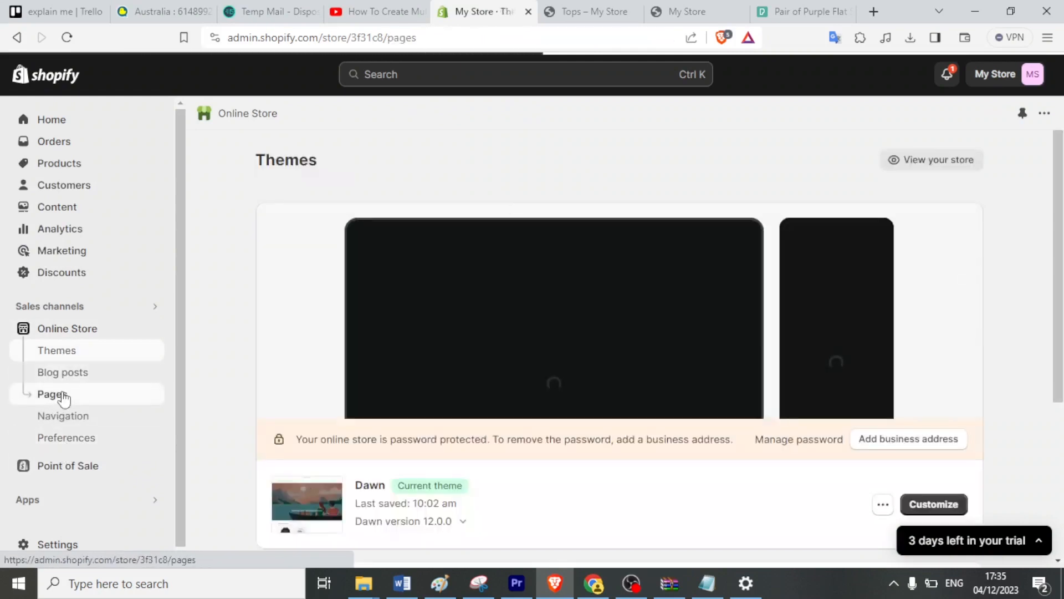
click(63, 397)
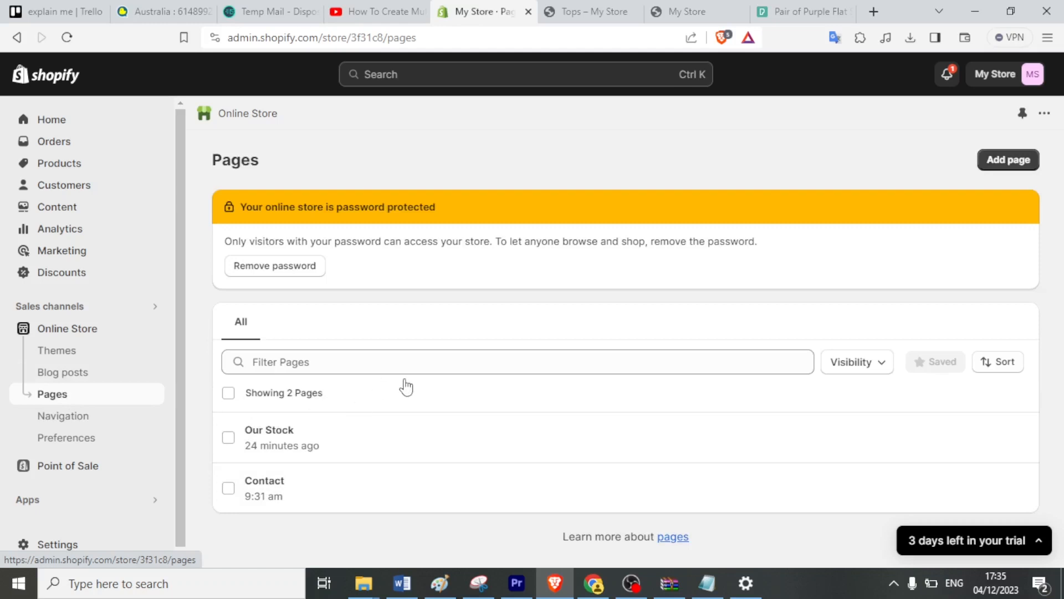
click(995, 167)
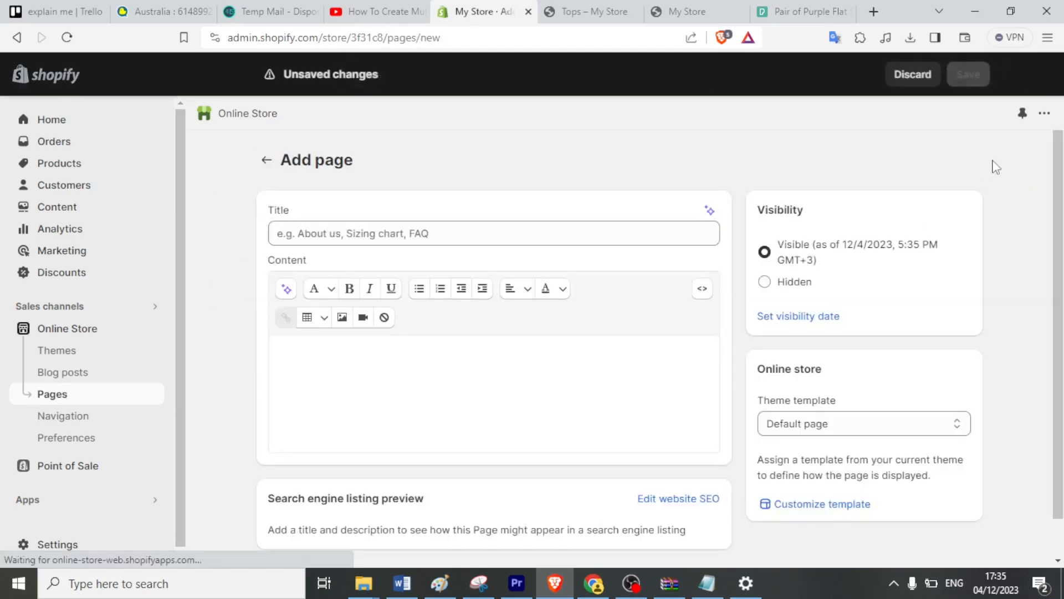
click(550, 235)
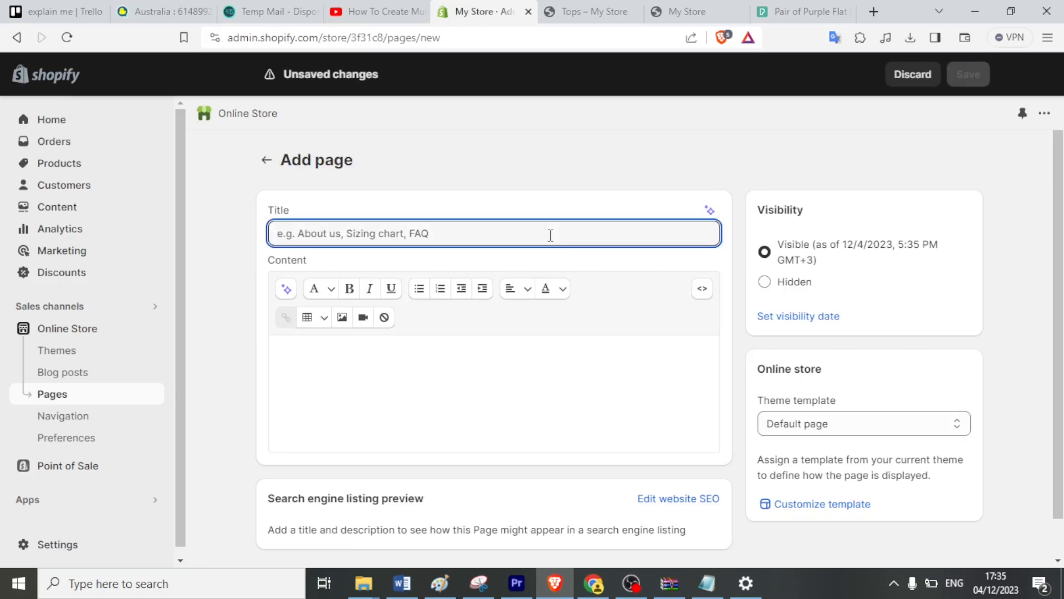
text(Our collection)
click(377, 373)
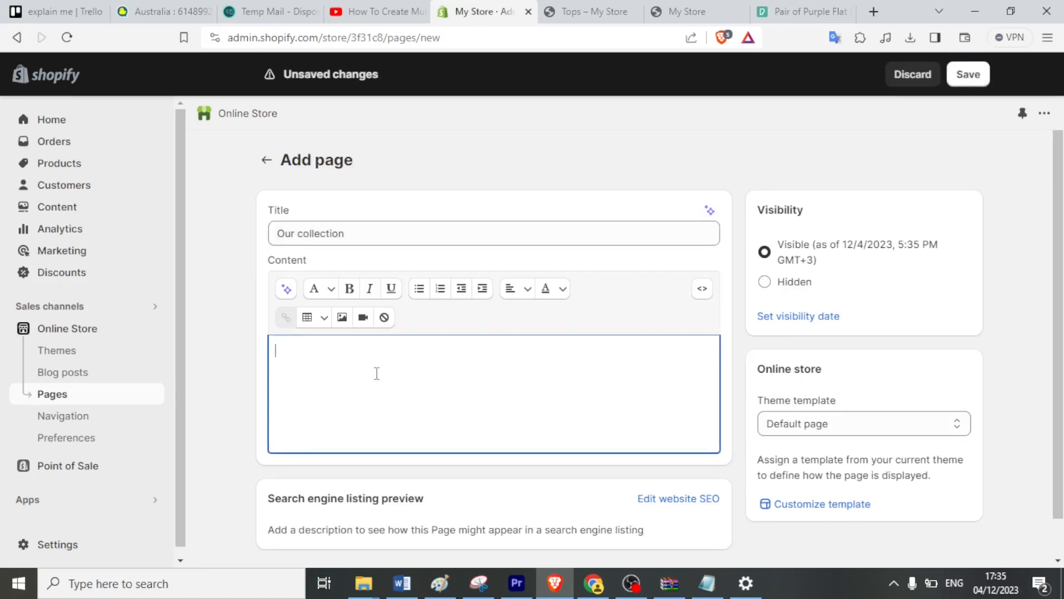
text(This is our stock)
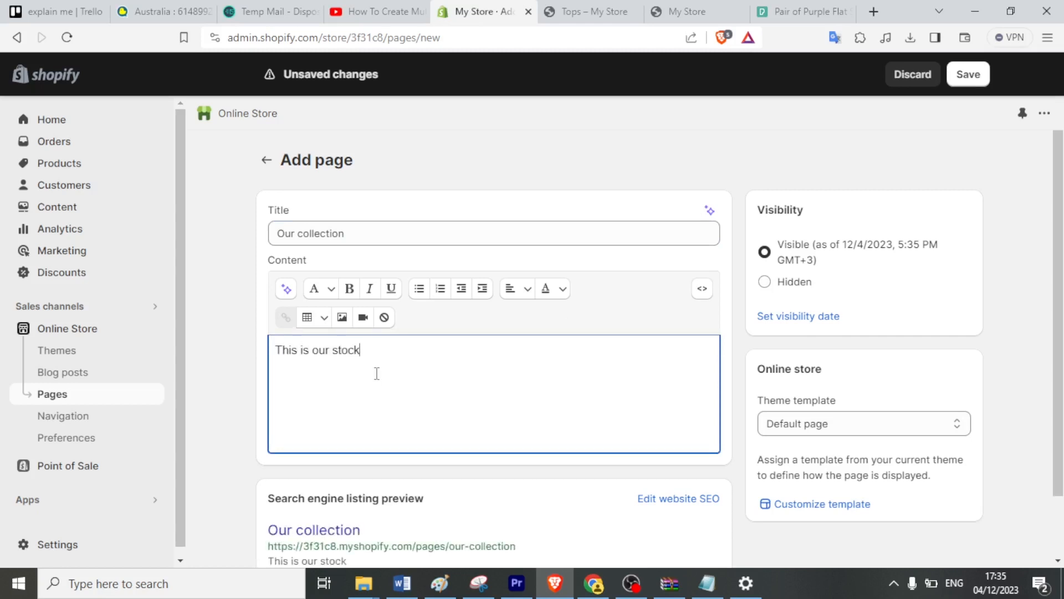
click(850, 430)
click(820, 443)
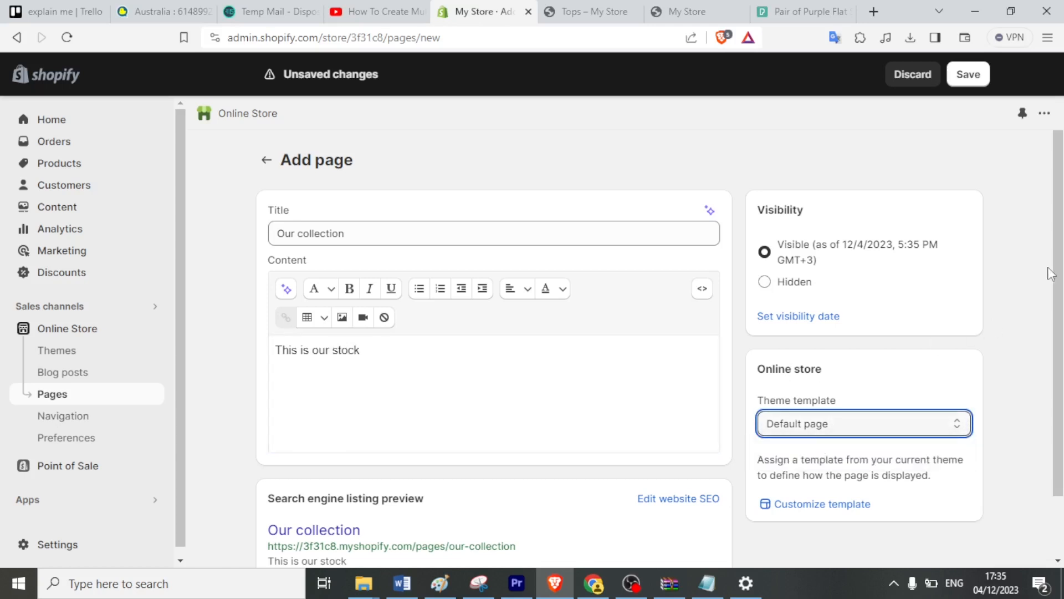
scroll(1036, 421, down, 2)
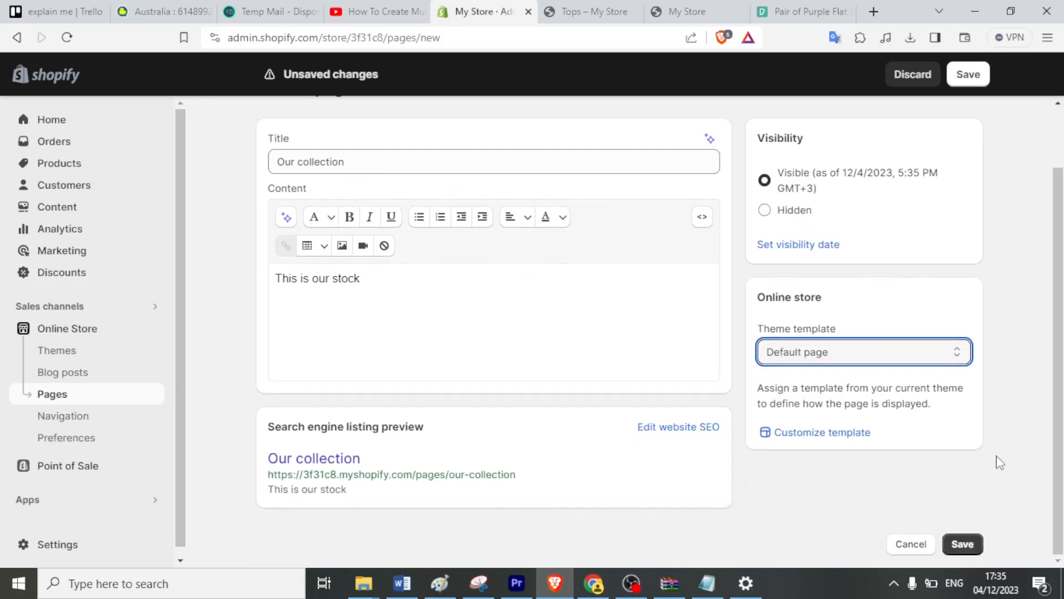
click(962, 545)
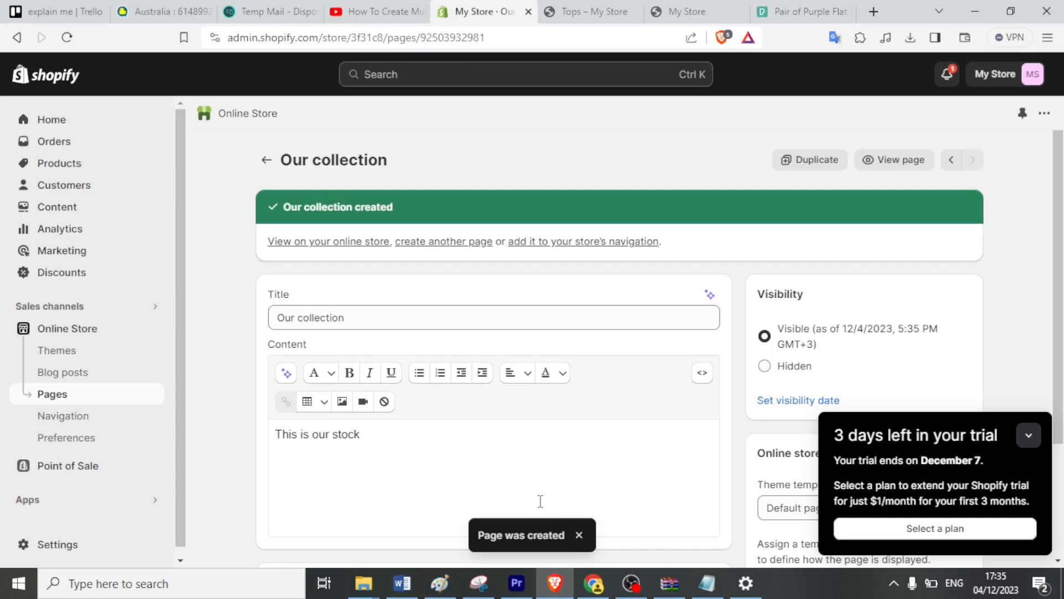
click(55, 394)
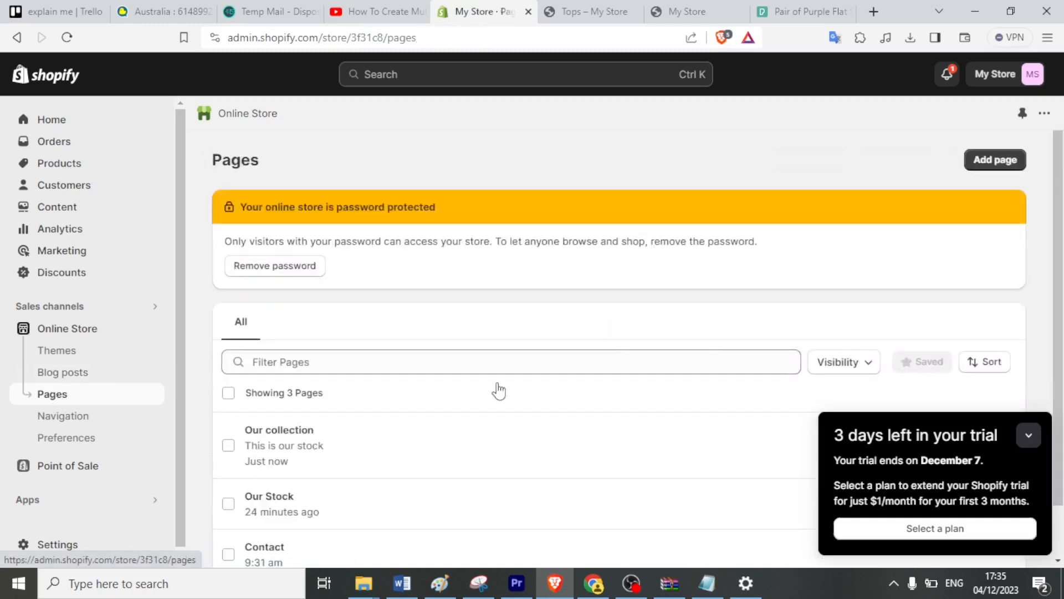
Create and save a page titled 'Footwear' with the content 'Shoes'.
click(1027, 438)
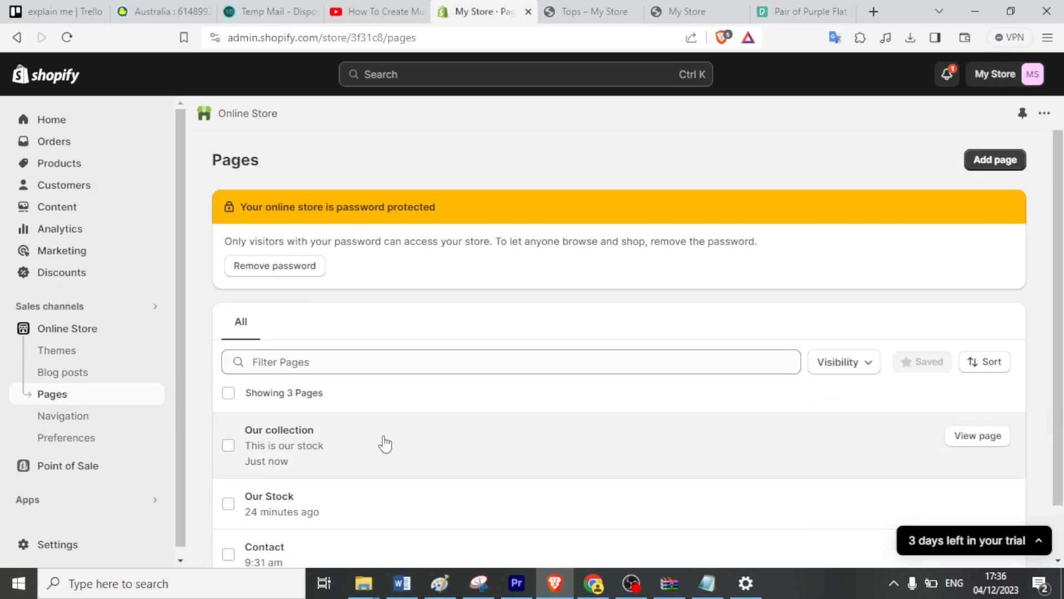
click(984, 161)
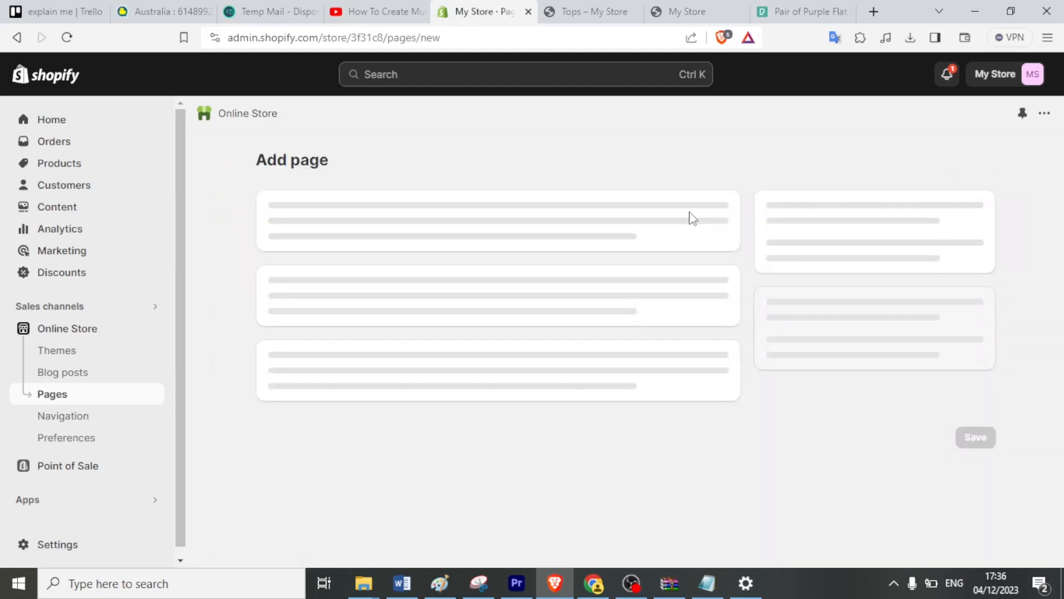
click(458, 235)
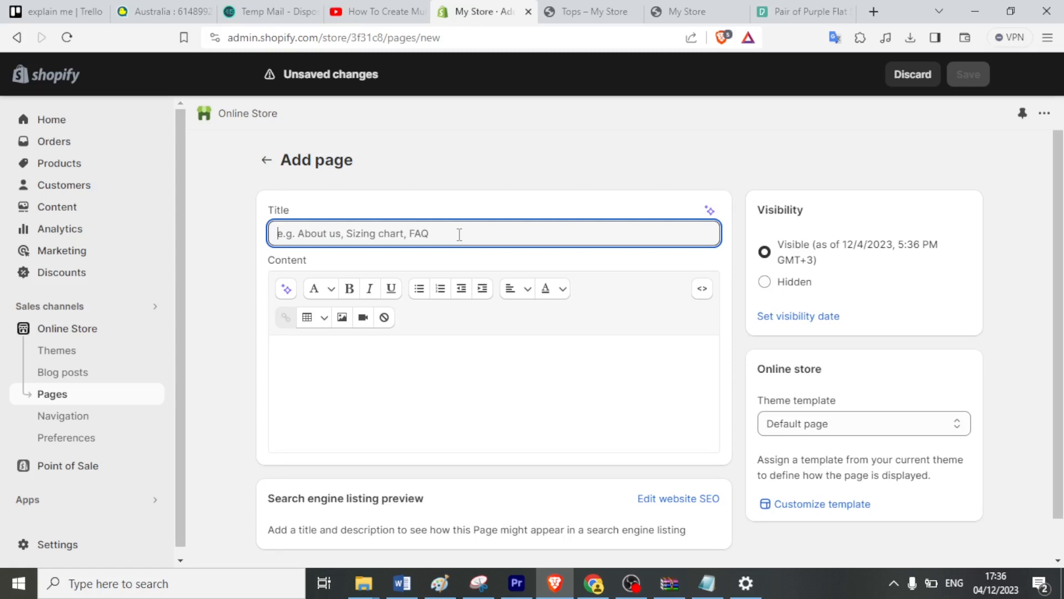
text(Footwear)
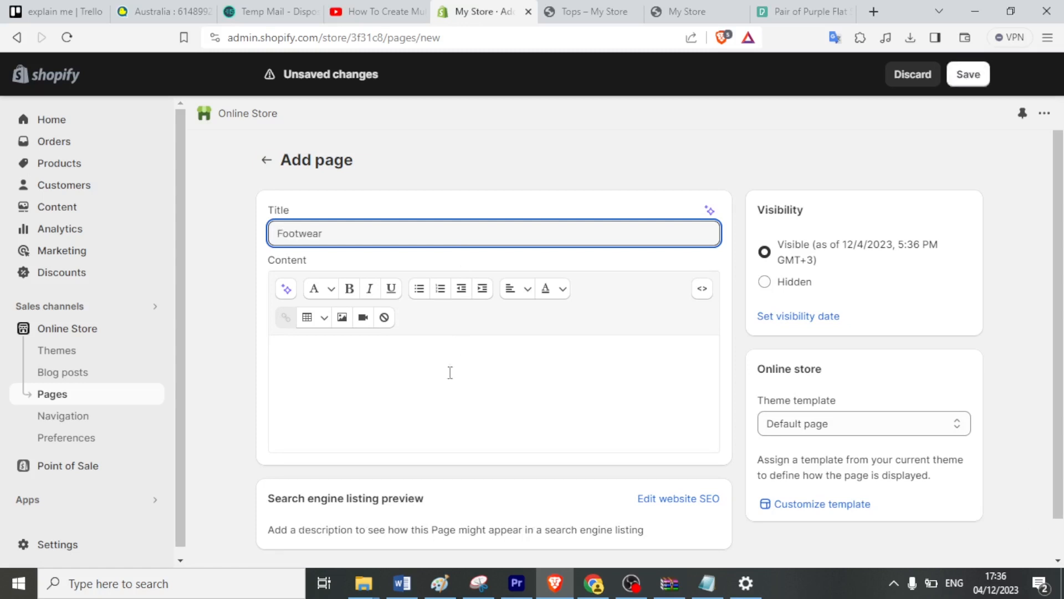
click(405, 397)
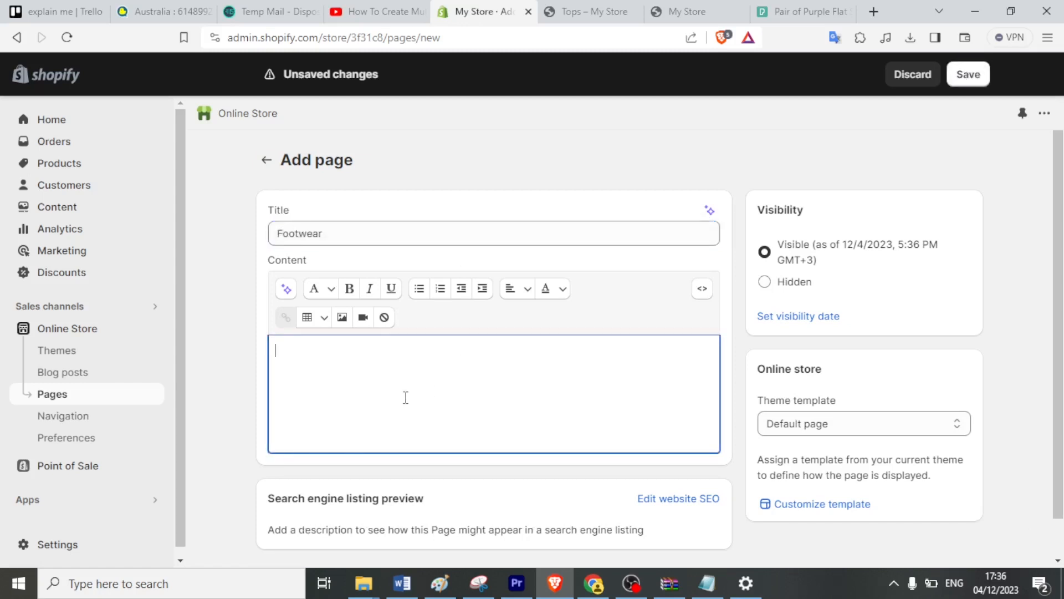
text(Shoes)
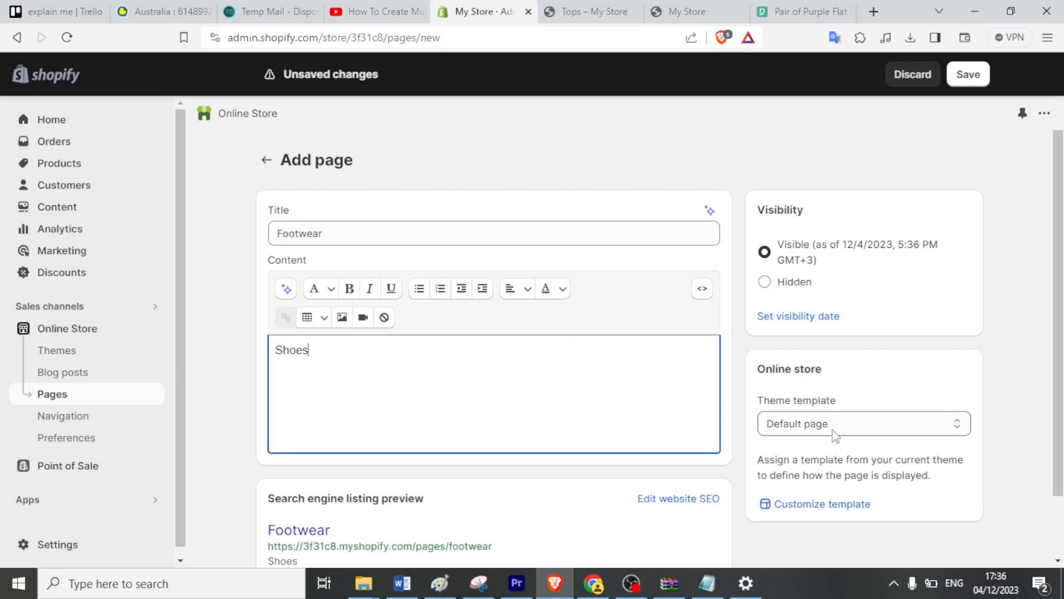
scroll(1052, 405, down, 2)
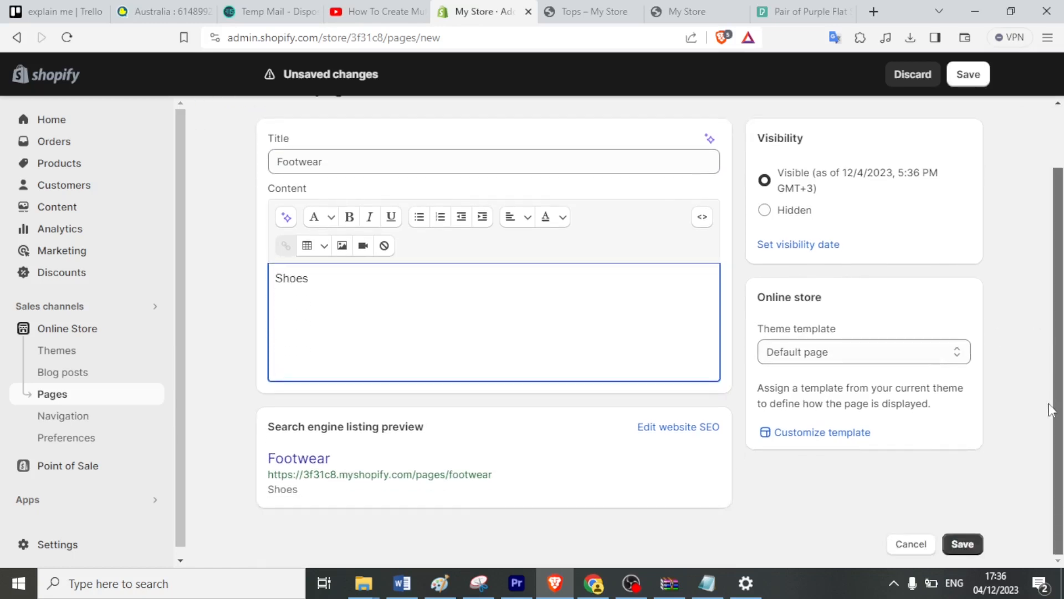
click(964, 544)
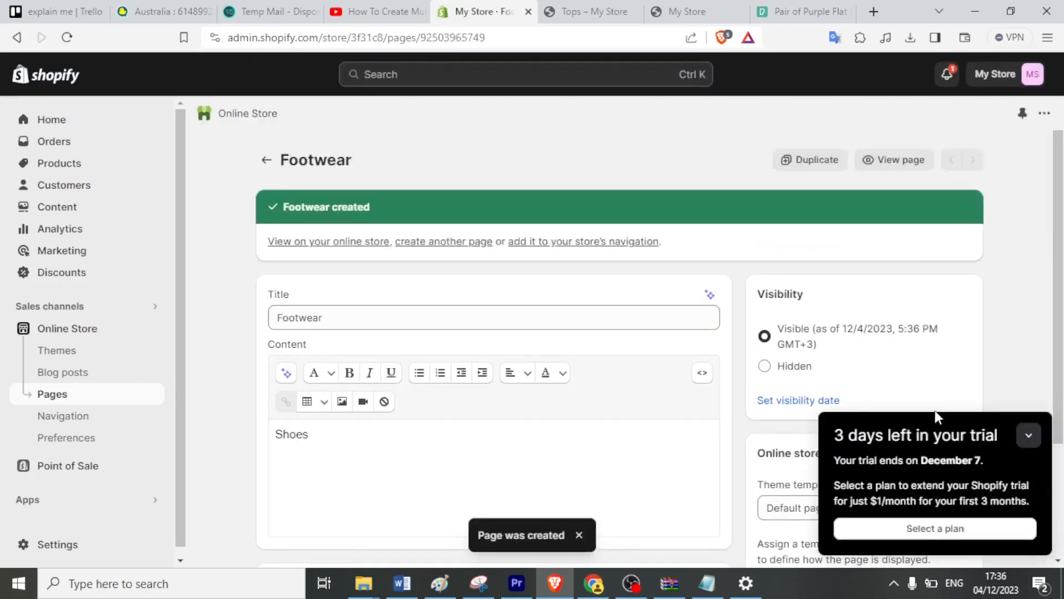
click(92, 398)
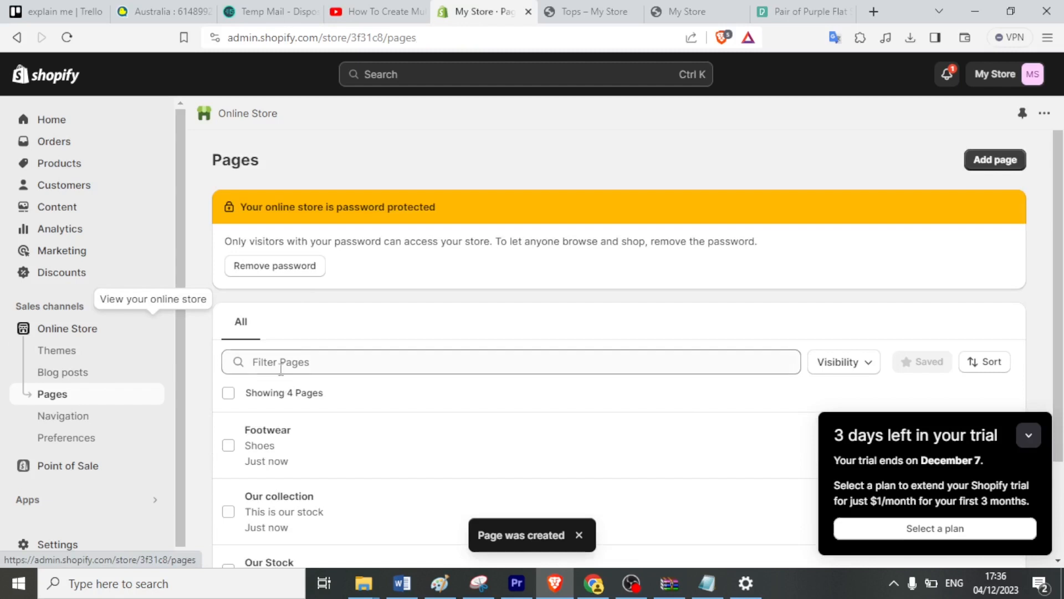
Create and save a new page titled 'Topwear'.
click(985, 160)
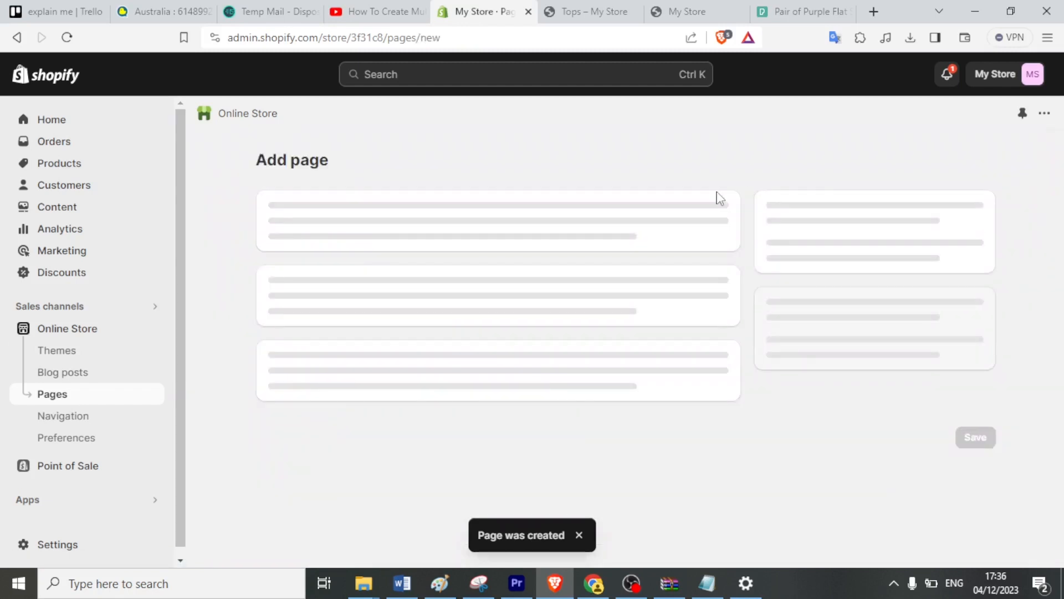
click(450, 232)
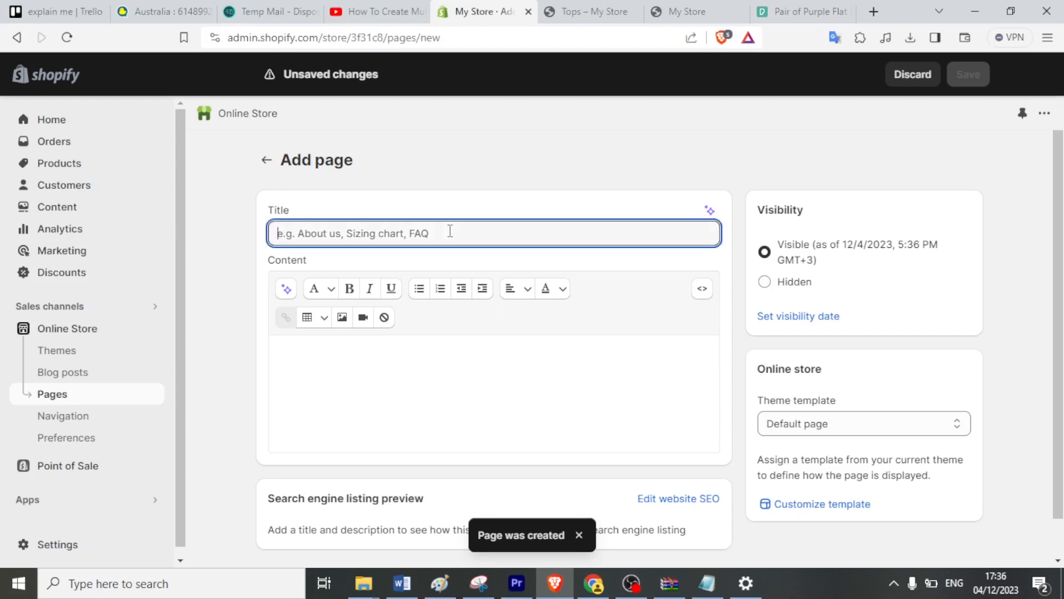
text(T)
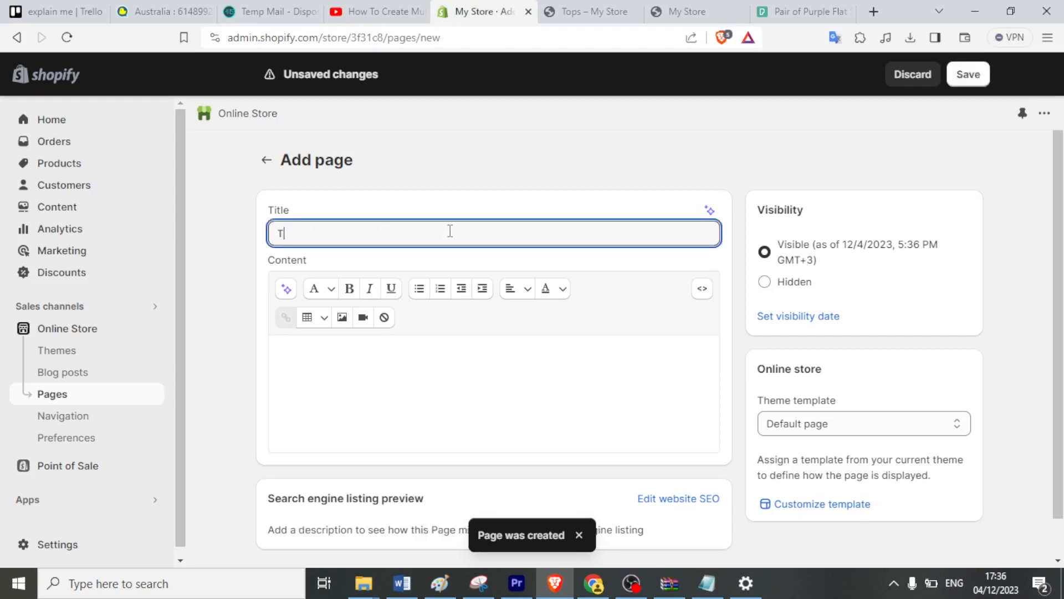
text(opwear)
scroll(1050, 386, down, 2)
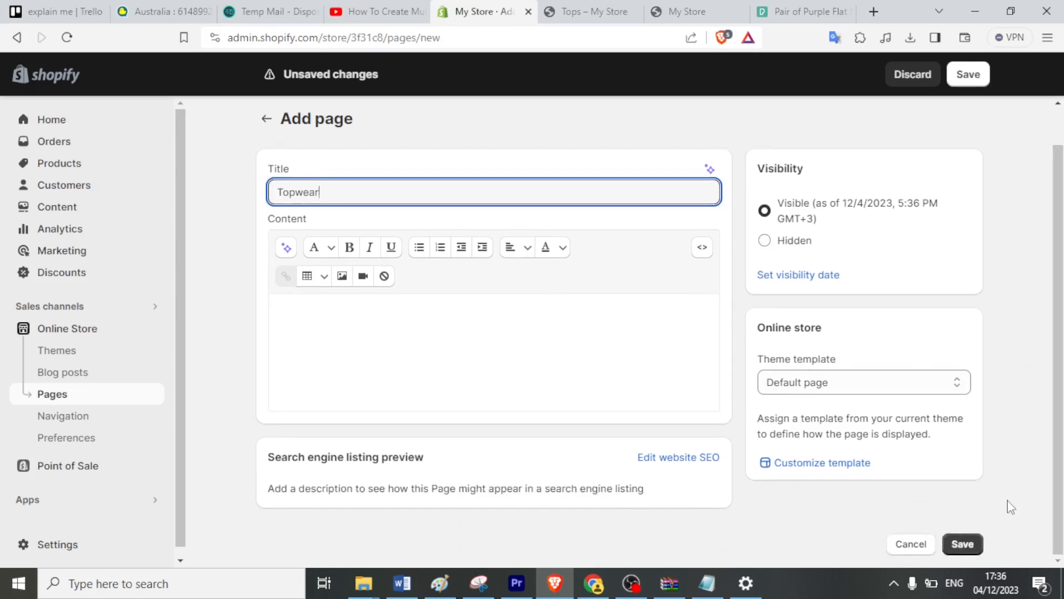
click(969, 544)
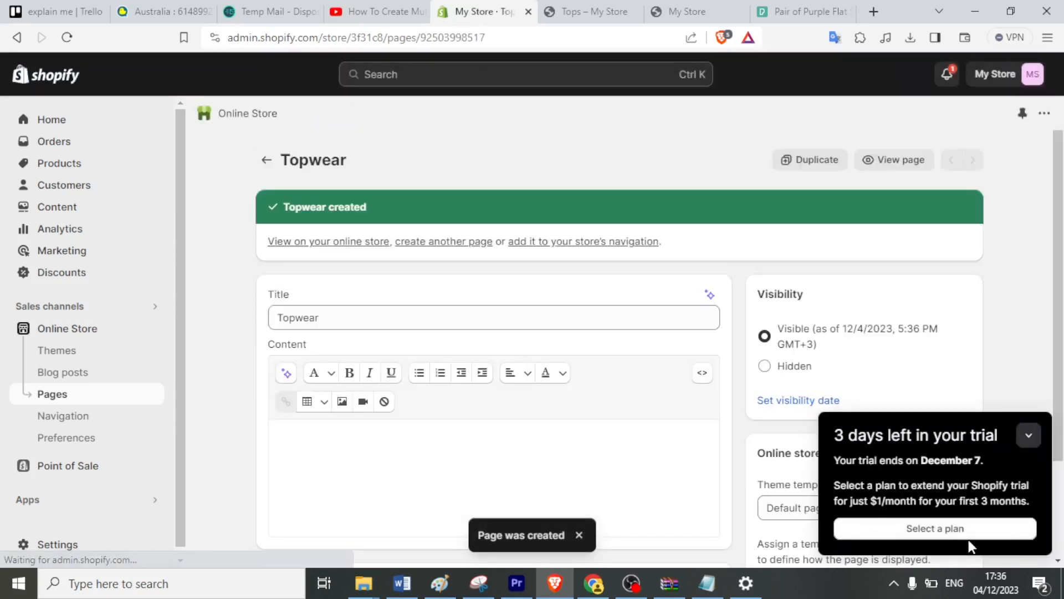
click(80, 425)
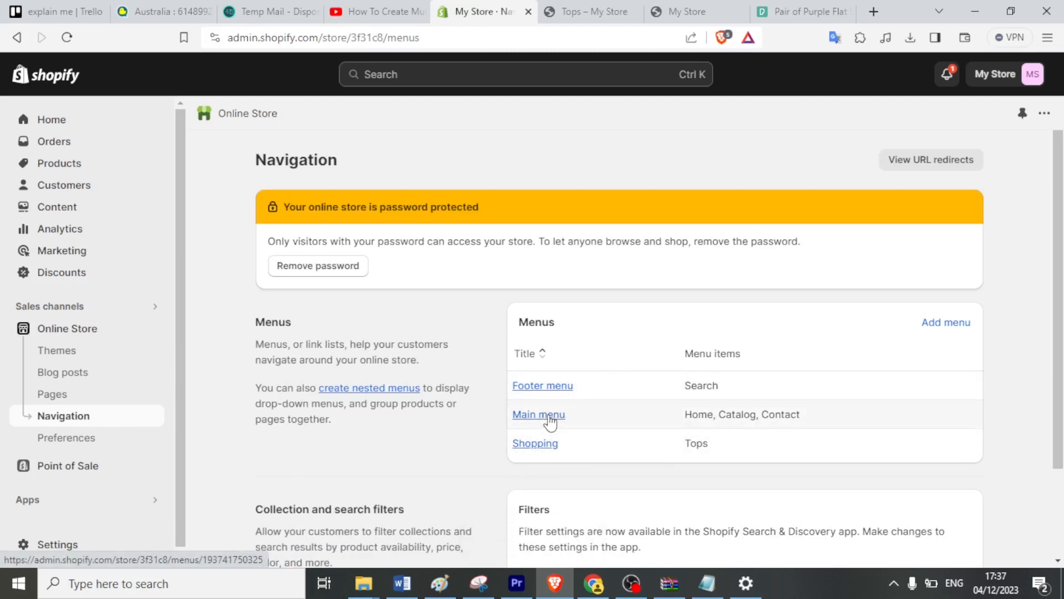
Start a new menu and add a 'Stock' item linking to All collections.
click(930, 326)
click(331, 424)
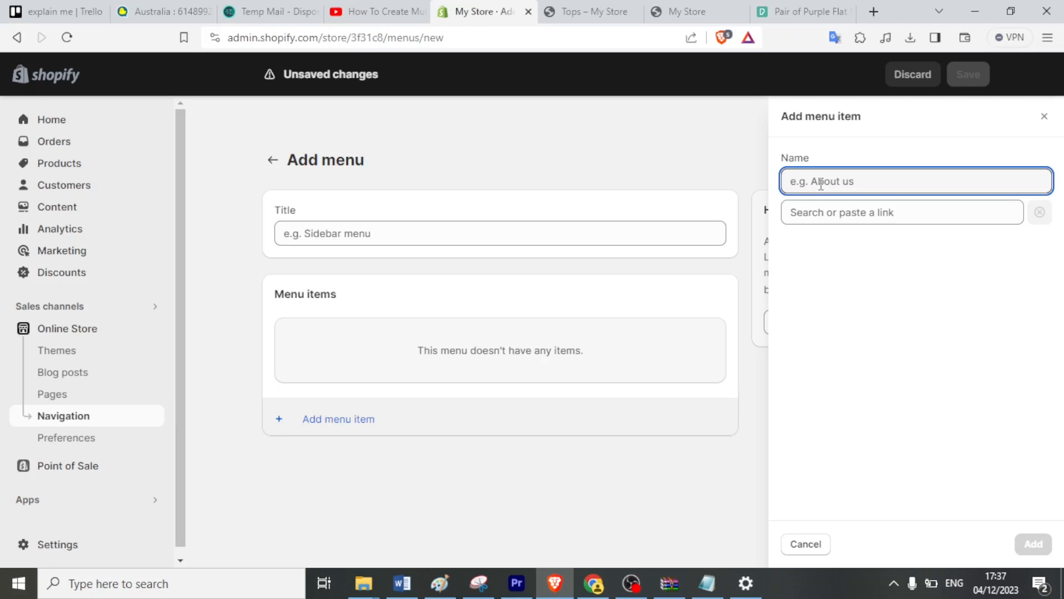
click(849, 216)
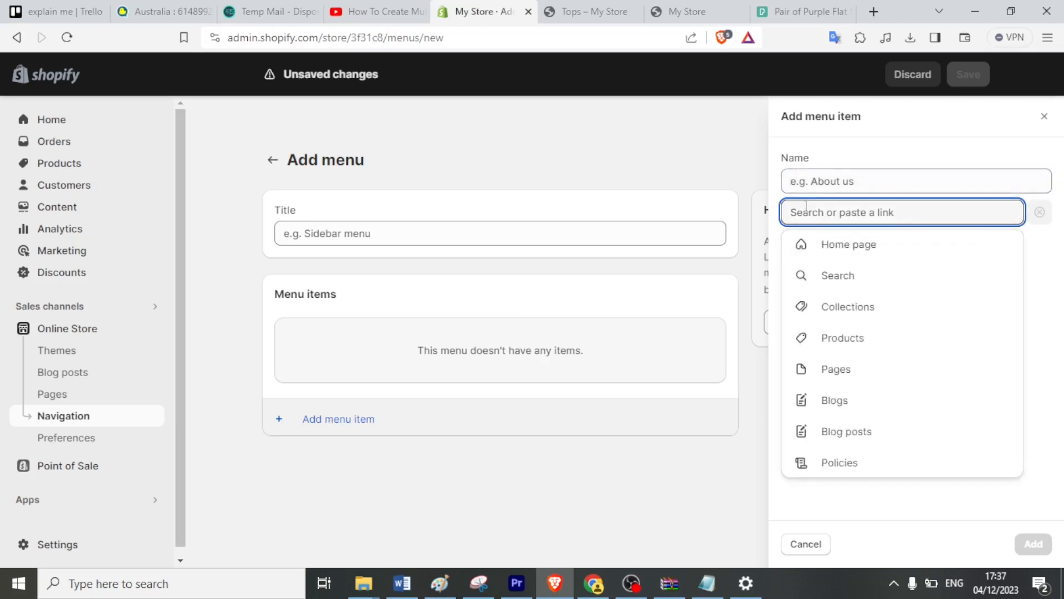
click(831, 180)
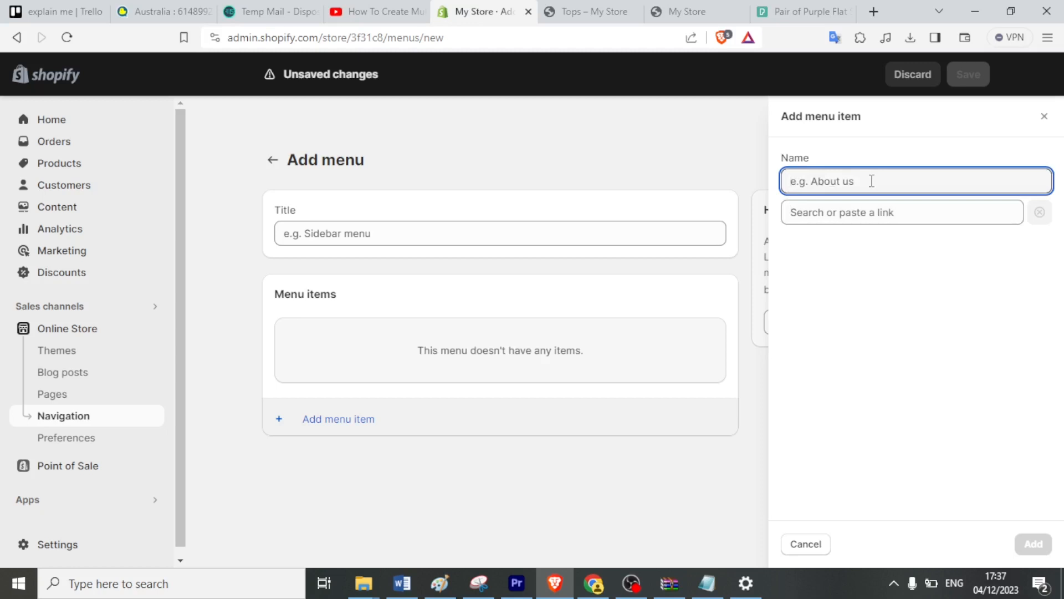
text(Stock)
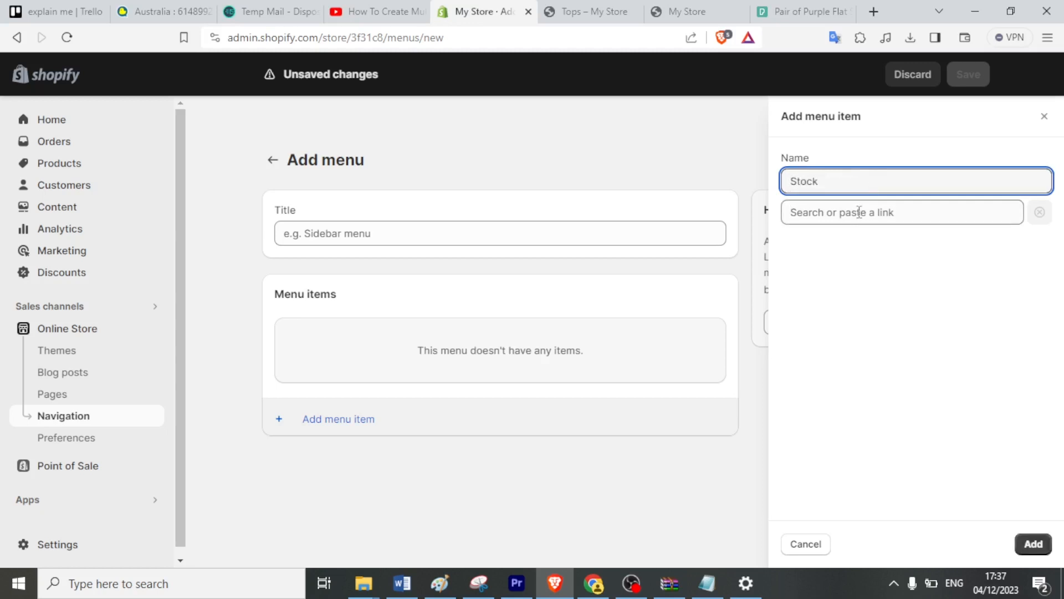
click(859, 212)
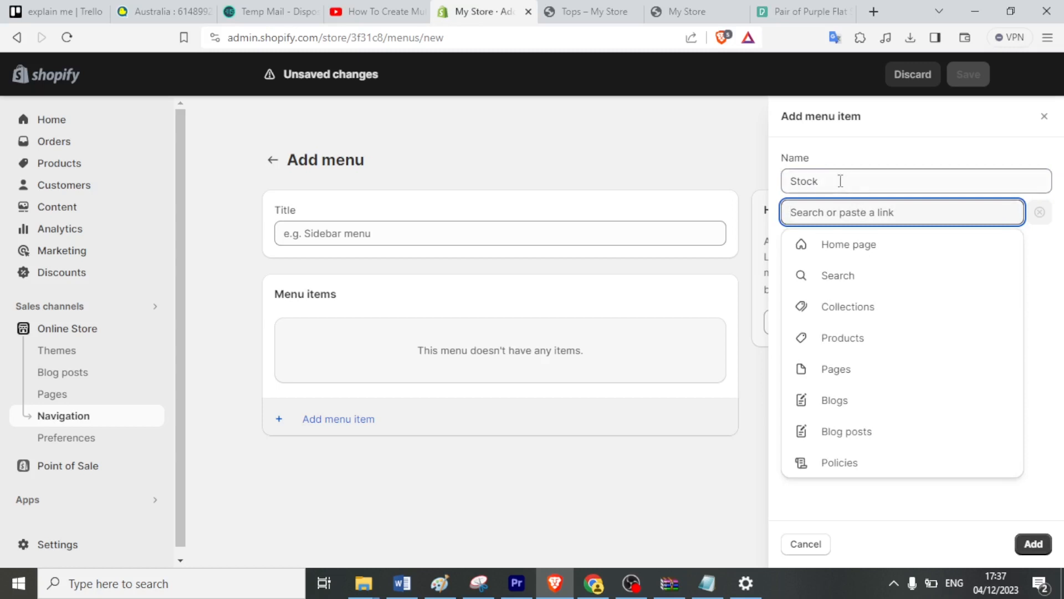
click(839, 180)
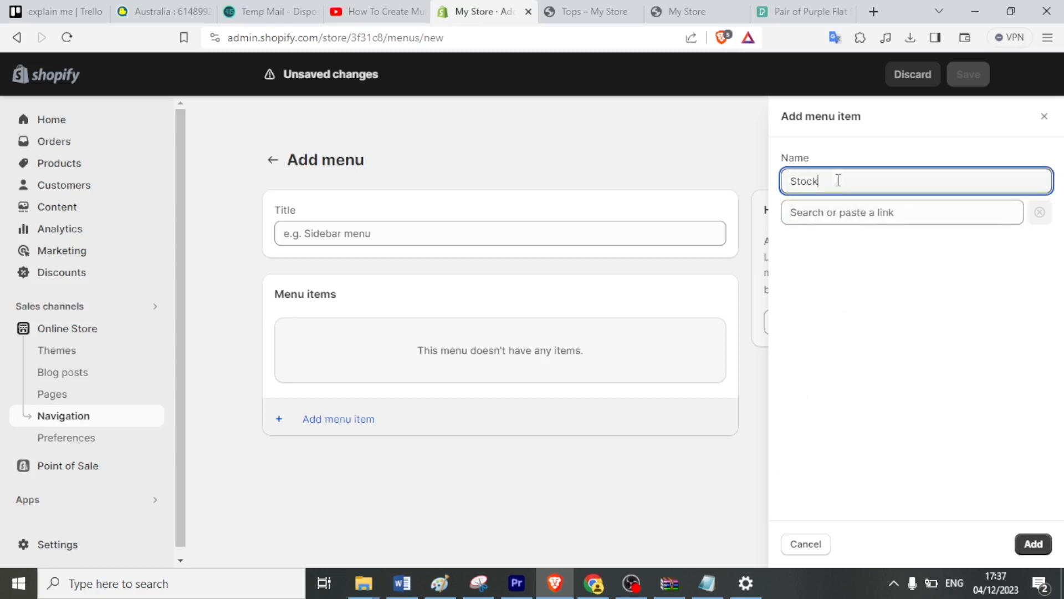
click(834, 213)
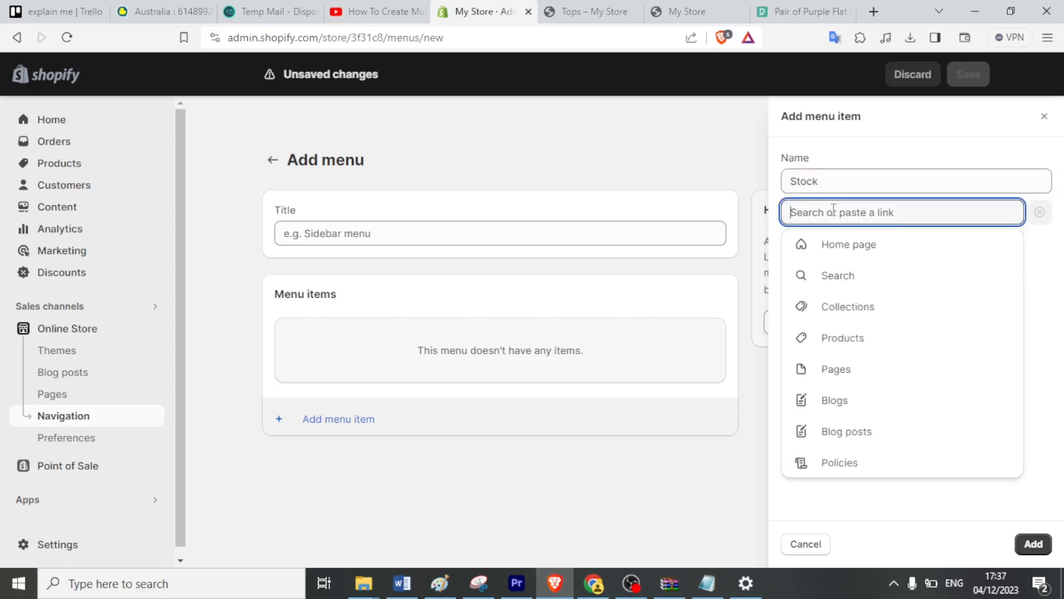
click(832, 307)
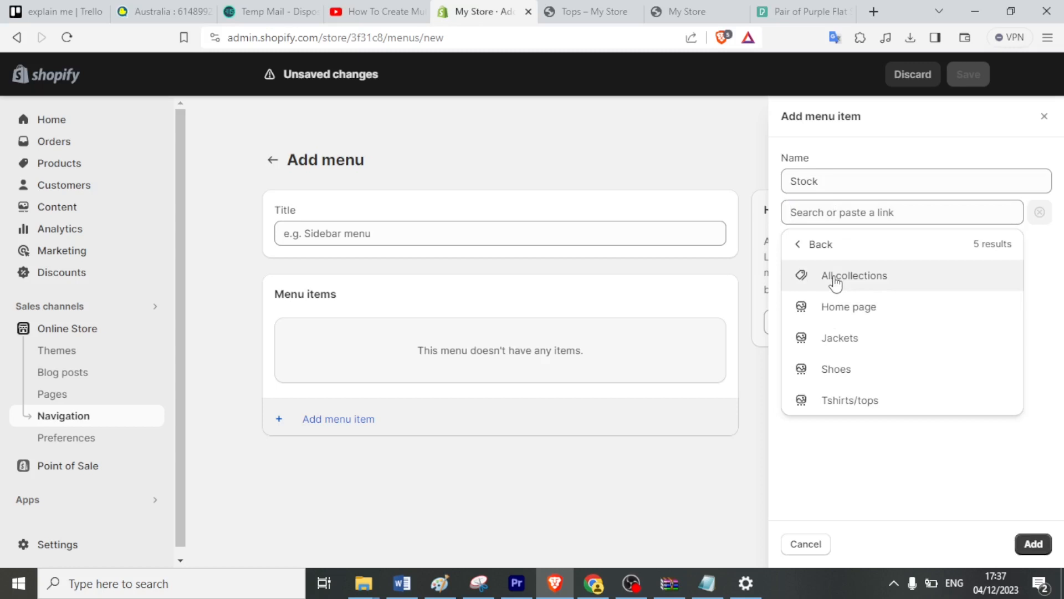
click(835, 283)
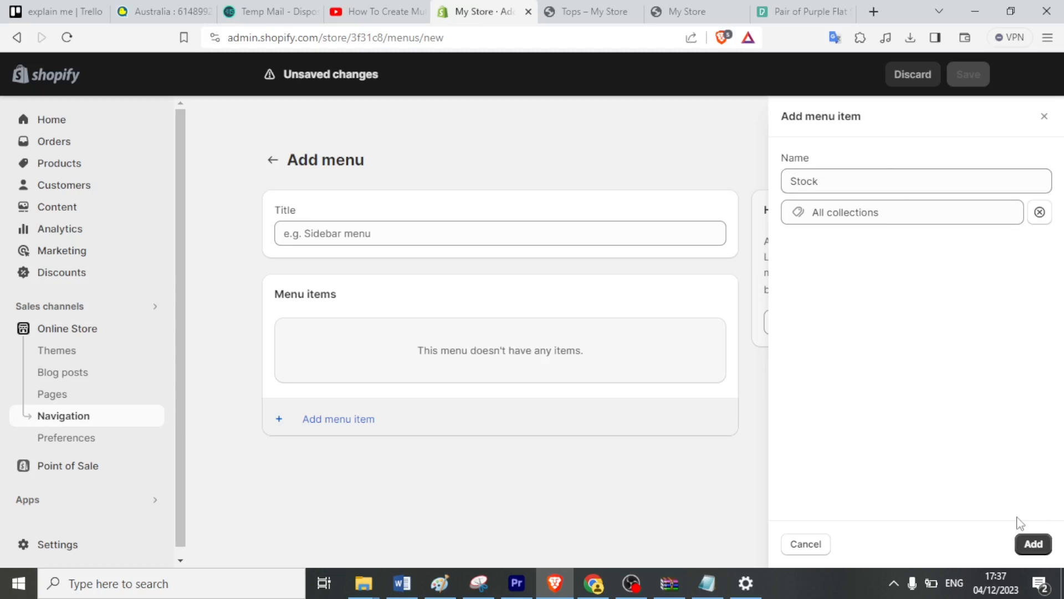
click(1032, 543)
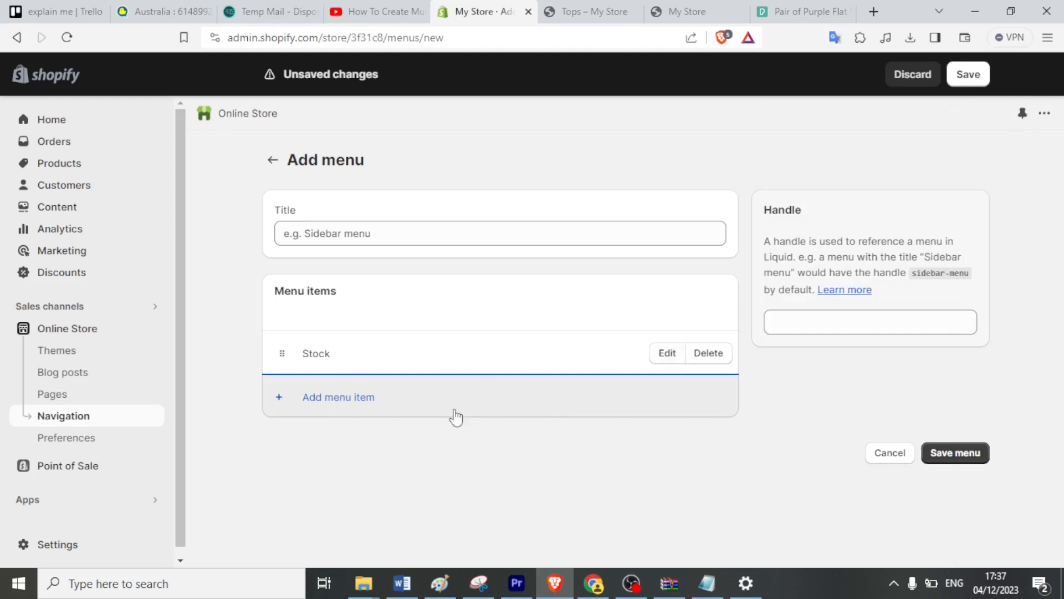
Add a 'Jackets and hoods' menu item linking to the Jackets collection.
click(317, 407)
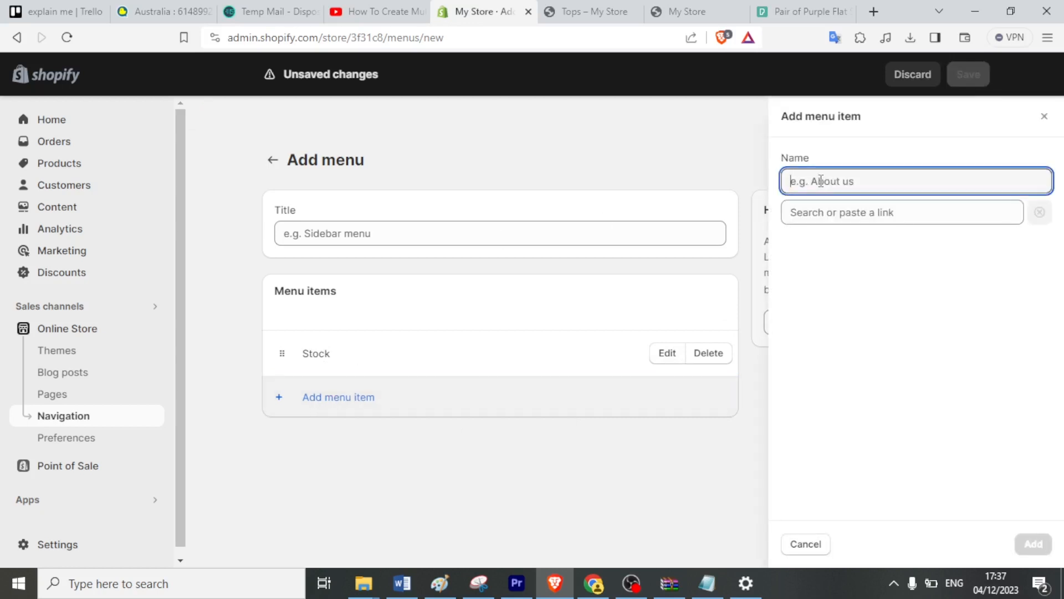
text(Jackets and hoods)
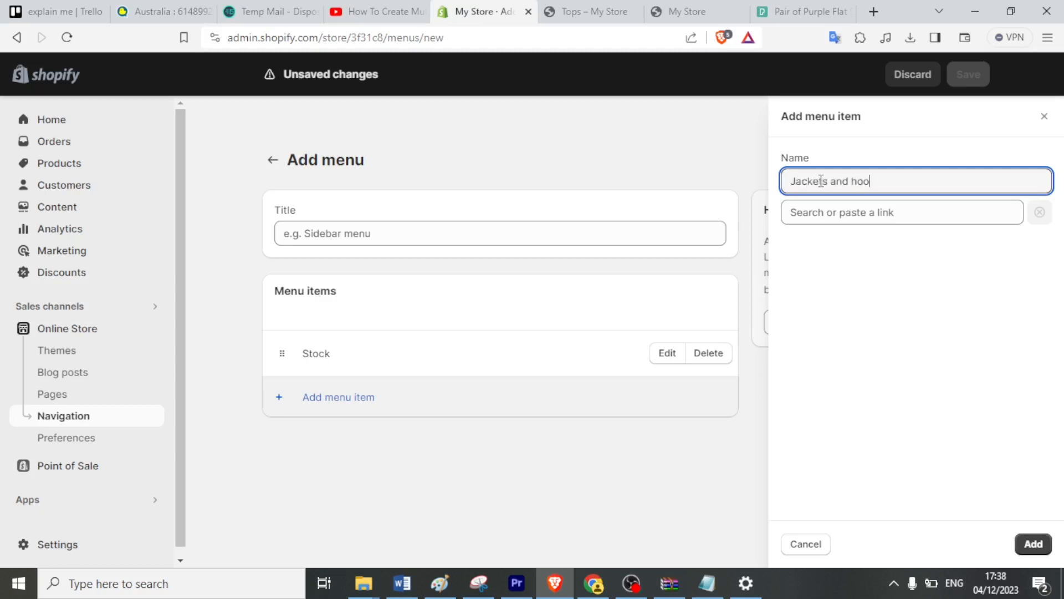
click(817, 215)
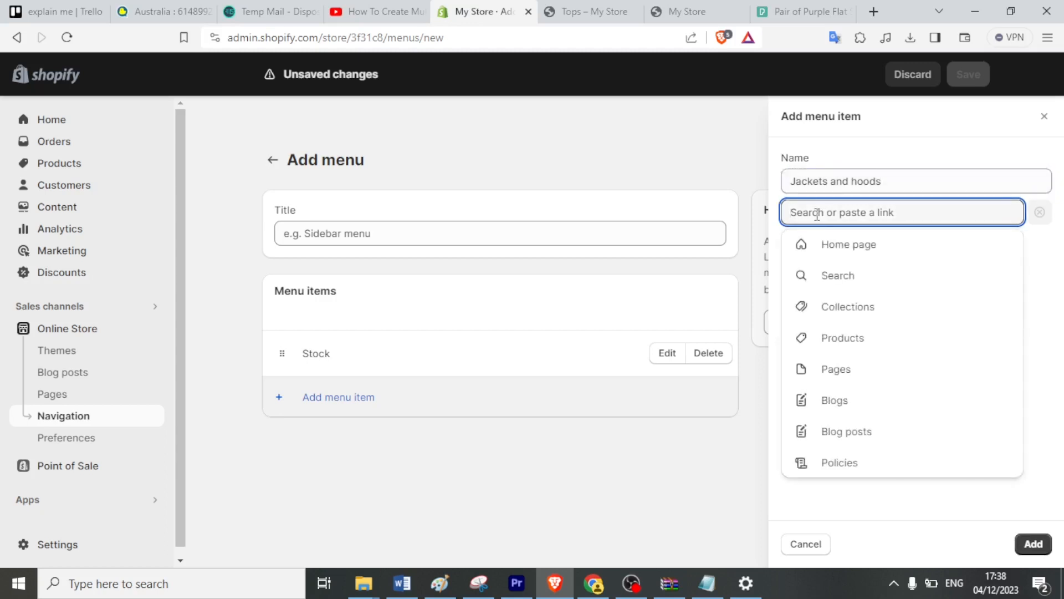
click(826, 313)
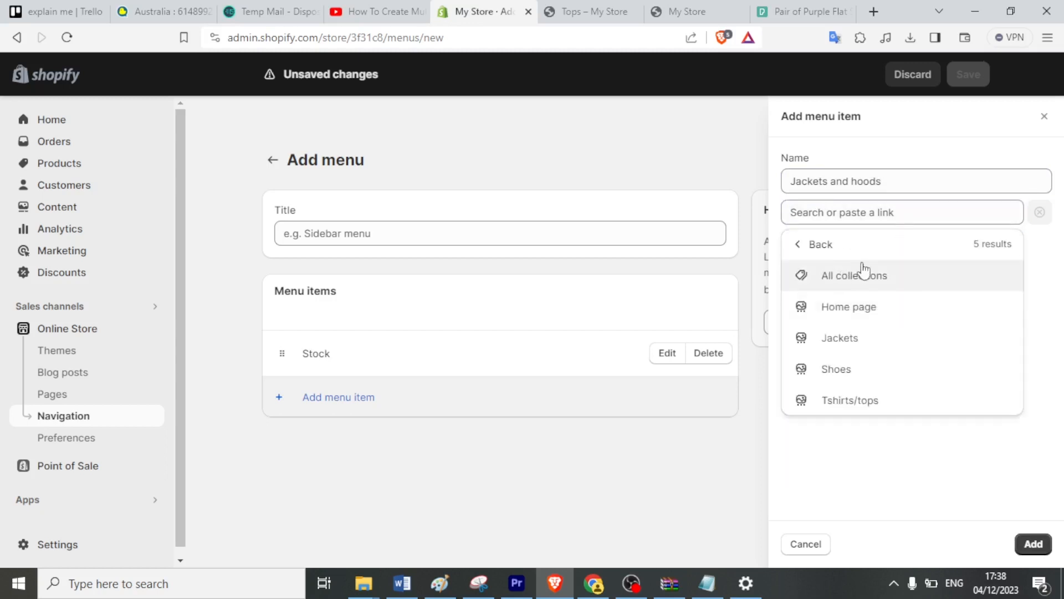
click(834, 342)
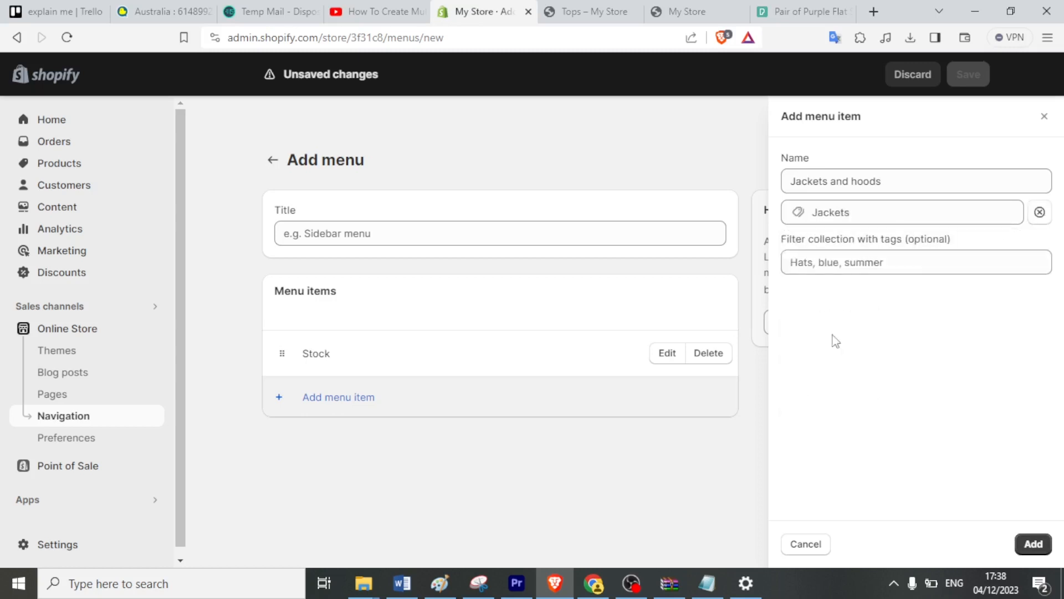
click(1034, 545)
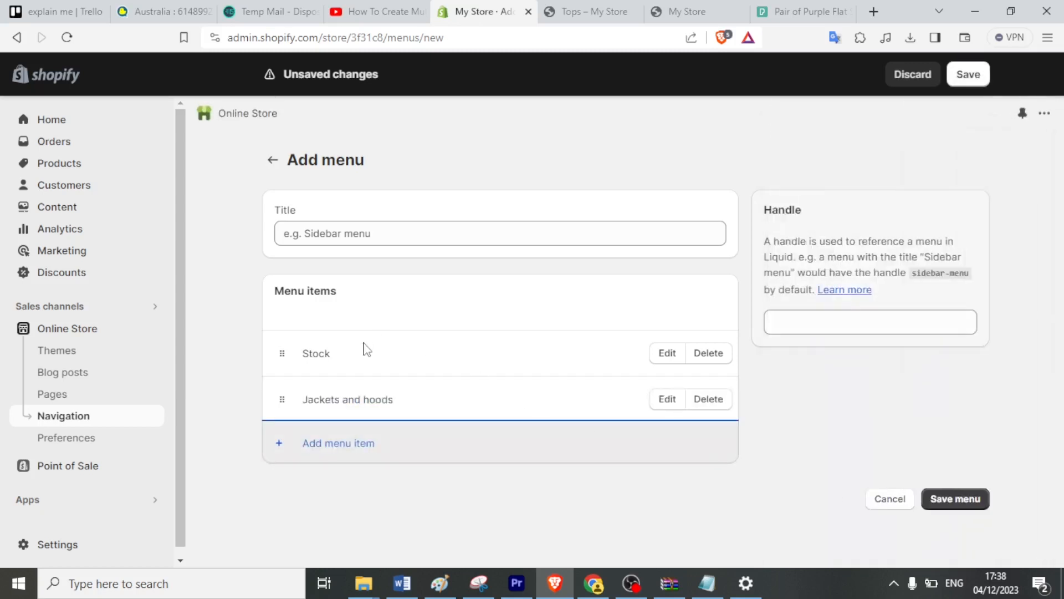
Add a third menu item named Footwear, linked to the Shoes collection.
click(312, 447)
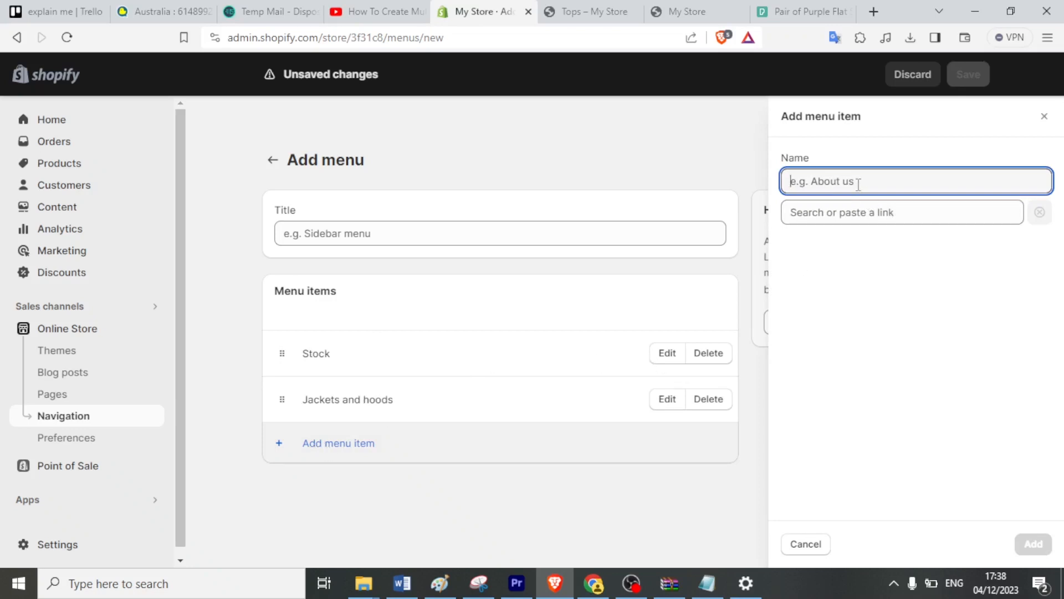
text(Fo)
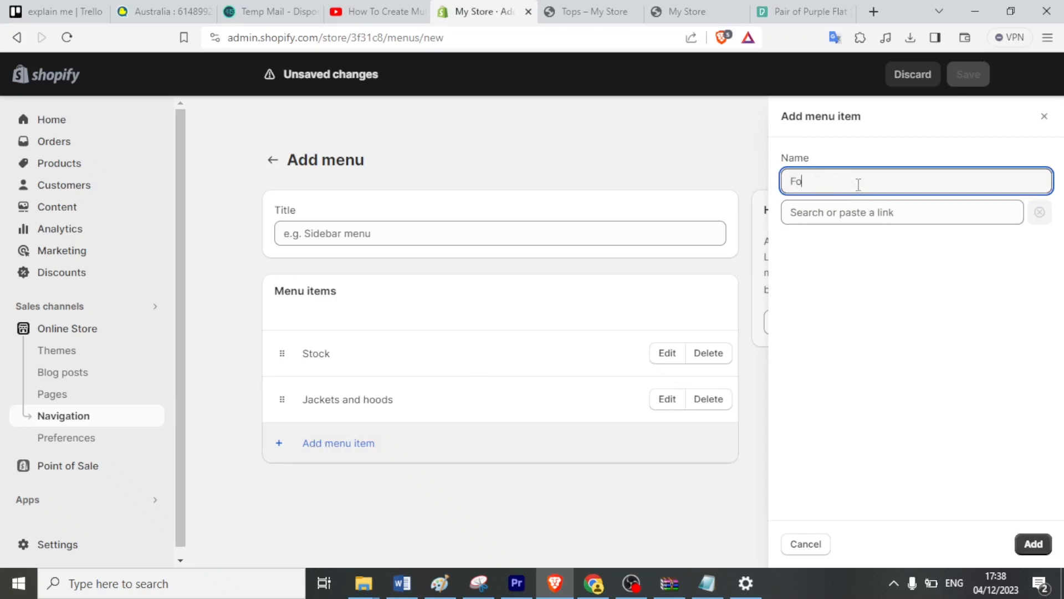
text(otwe)
key(BackSpace)
text(wear)
click(848, 211)
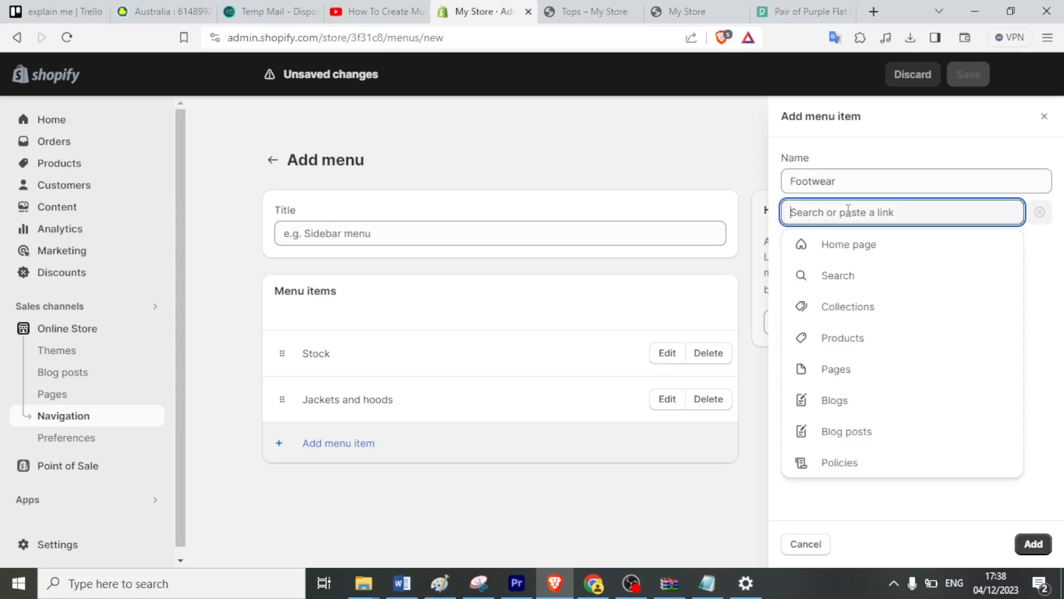
click(833, 310)
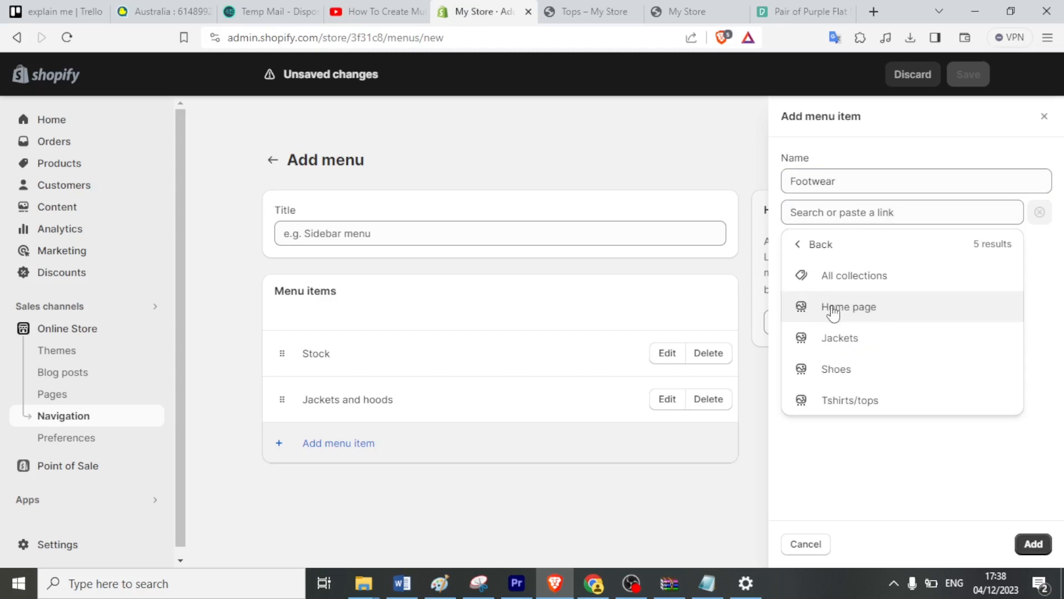
click(838, 370)
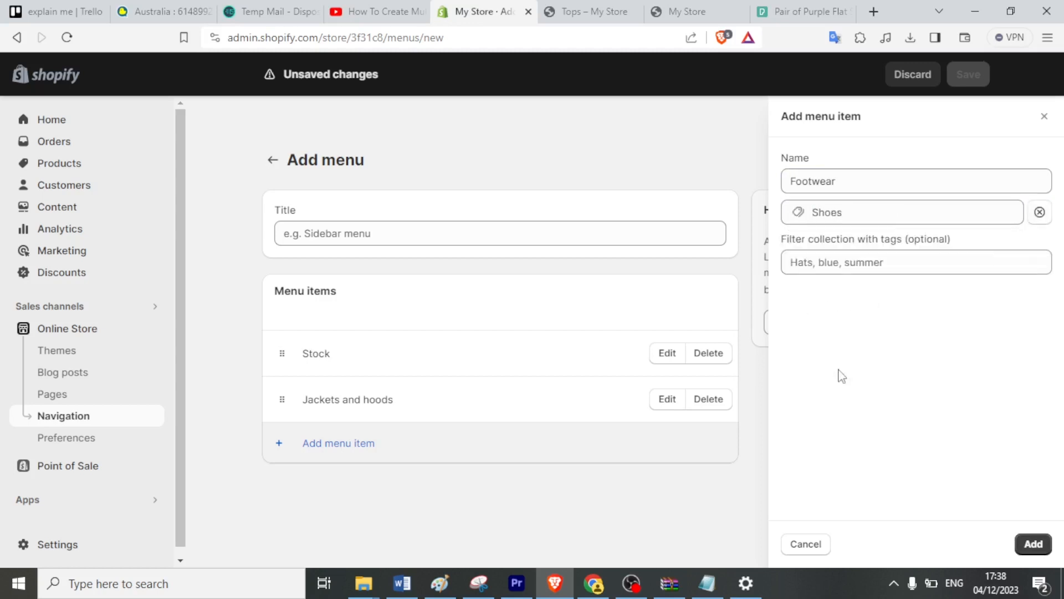
click(1033, 546)
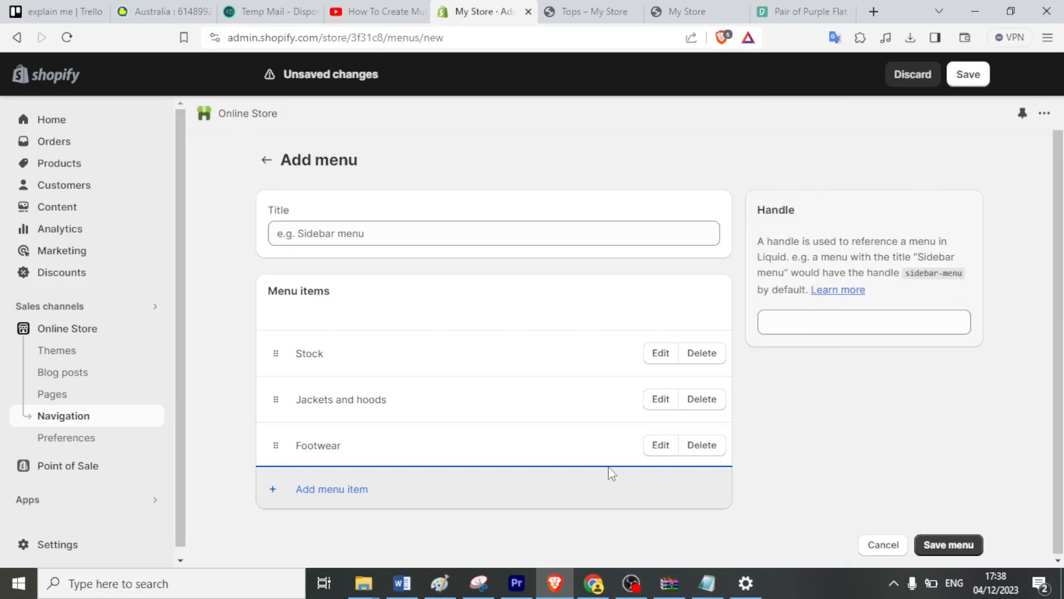
Add a fourth item, Tops, after Footwear, then reopen the Jackets and hoods item for editing.
click(340, 491)
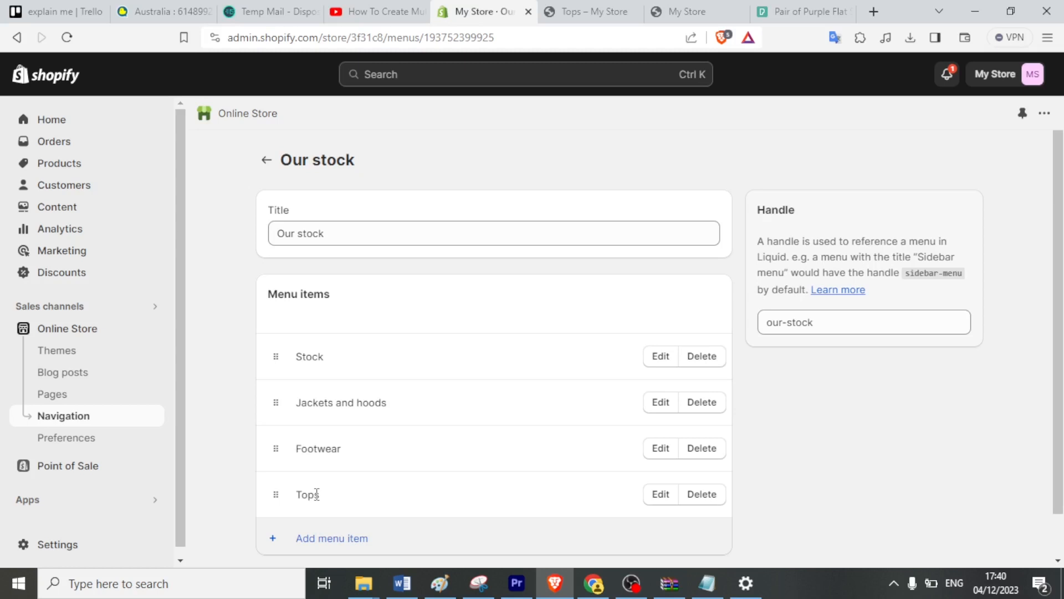
click(662, 403)
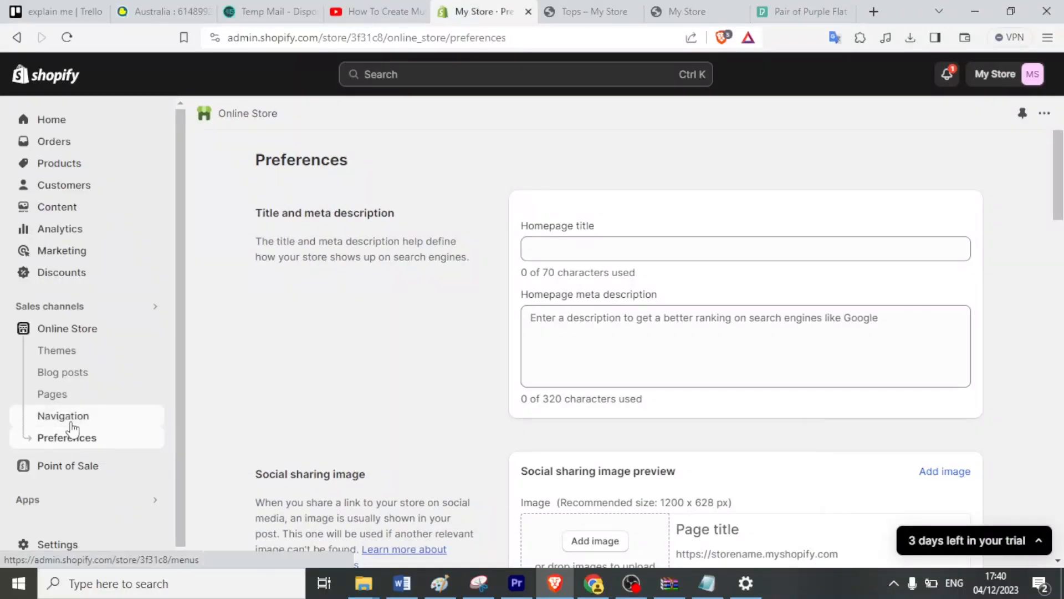
Return to the Navigation menu list and open the Main menu to view its items.
click(72, 424)
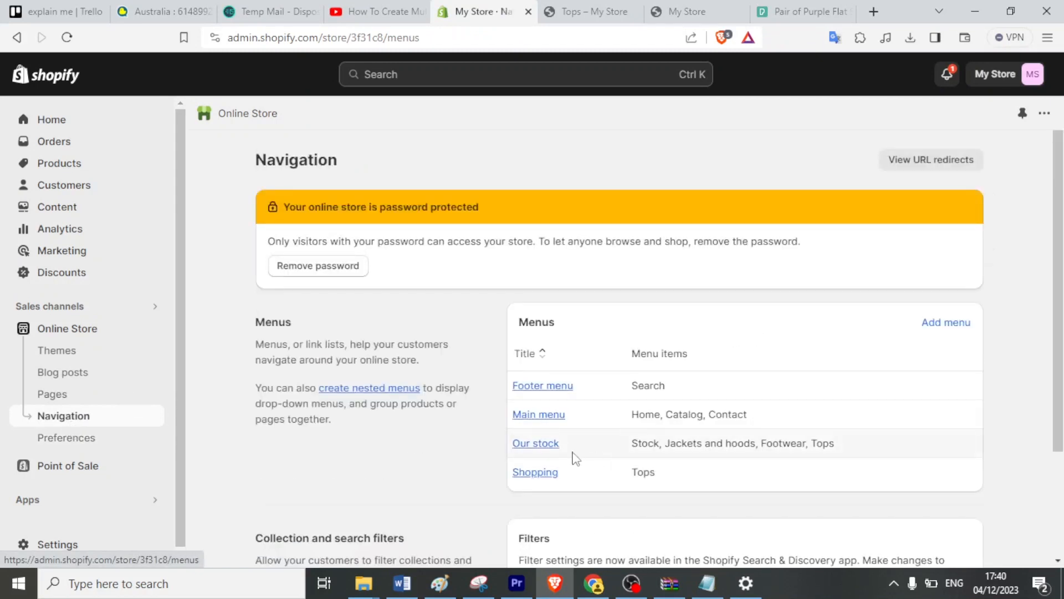
click(549, 416)
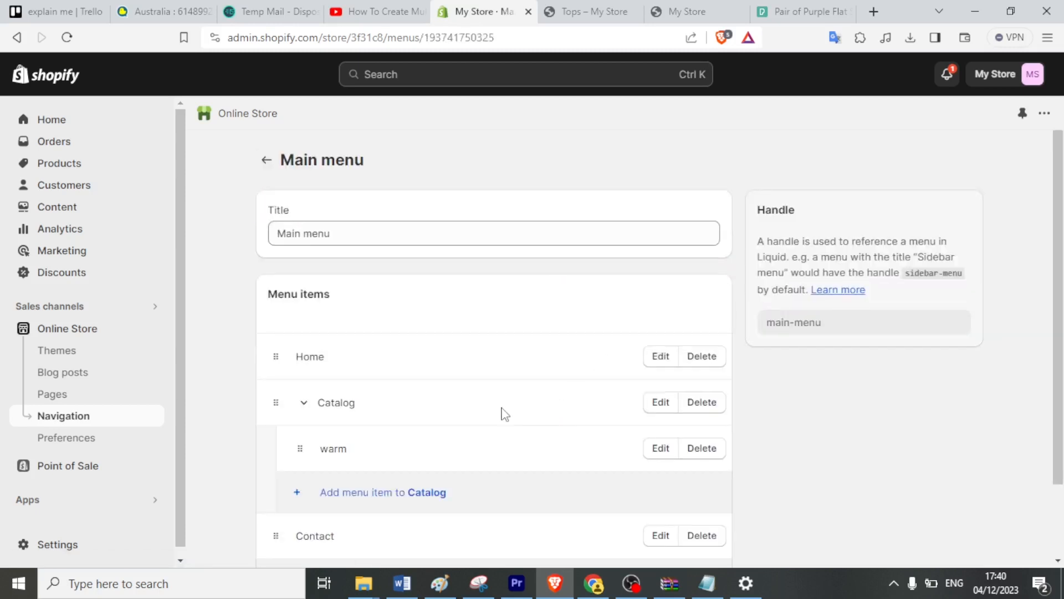
scroll(501, 411, down, 2)
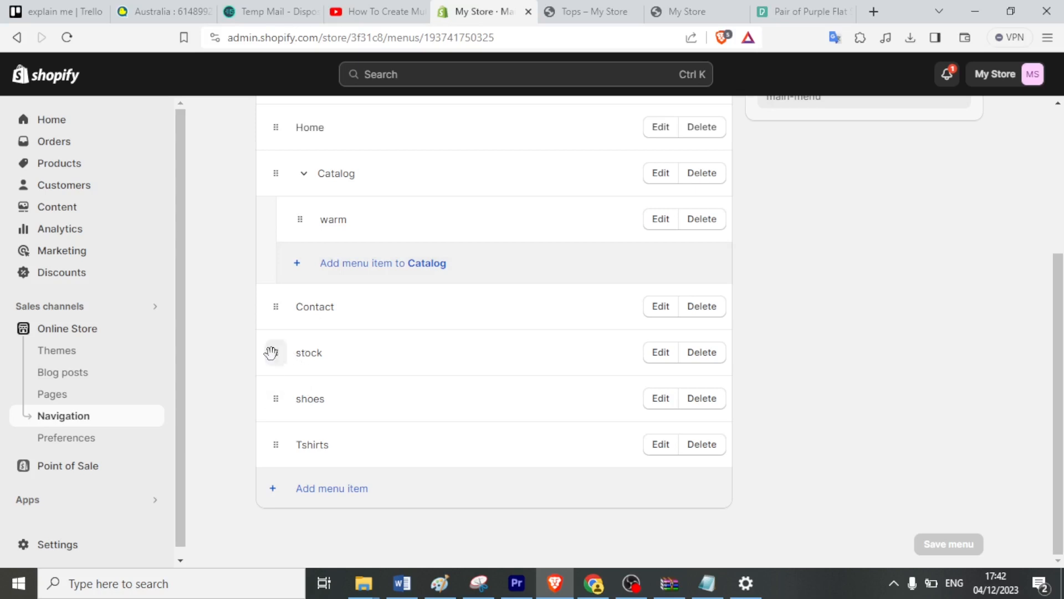
Drag stock, shoes and Tshirts under Catalog beside warm, keeping Contact at top level.
drag(271, 353, 265, 242)
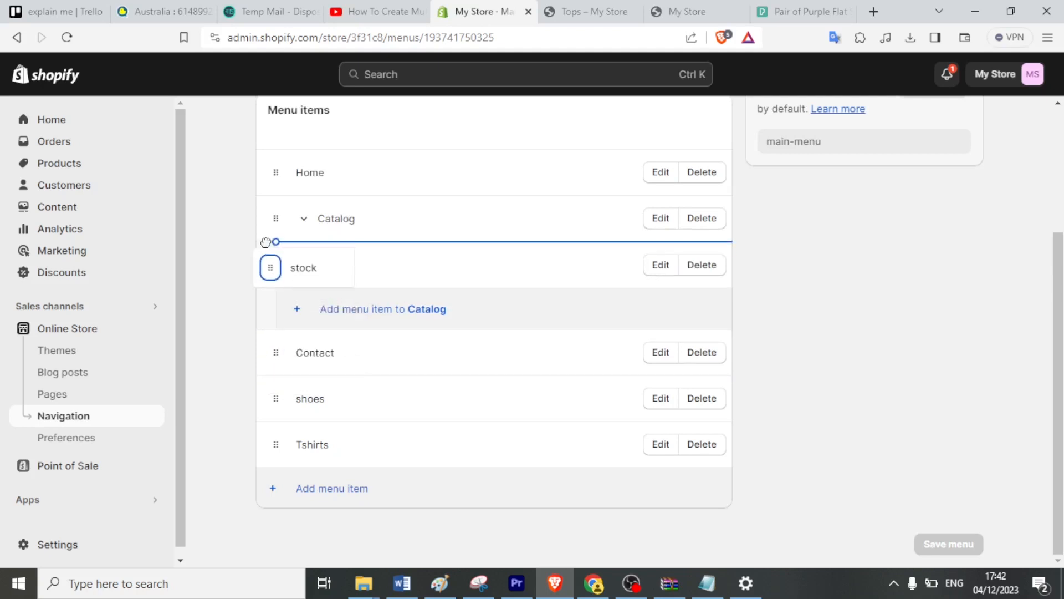
drag(266, 242, 269, 249)
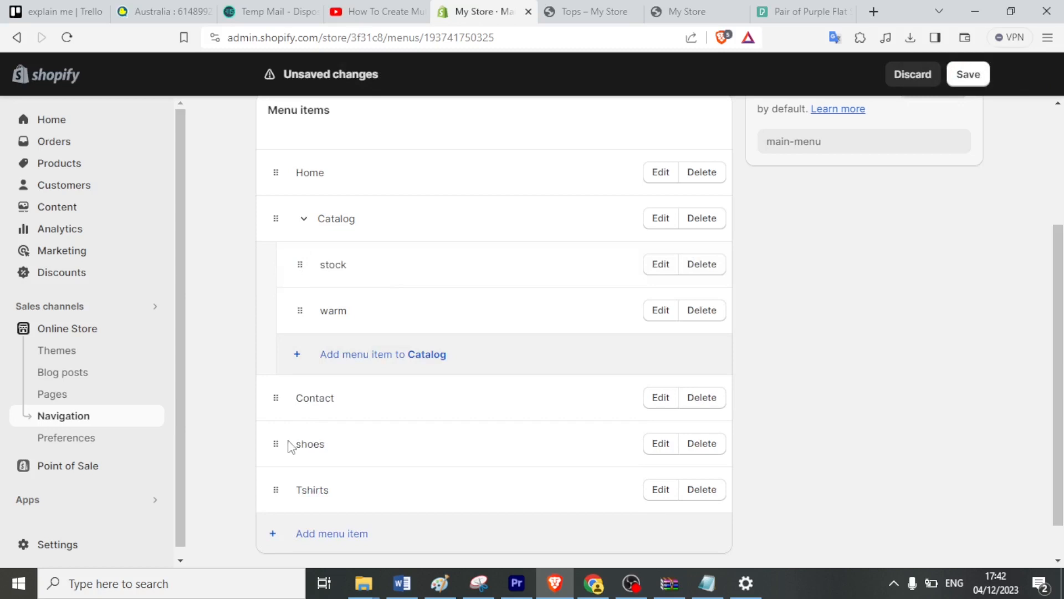
drag(275, 443, 290, 354)
drag(276, 485, 278, 406)
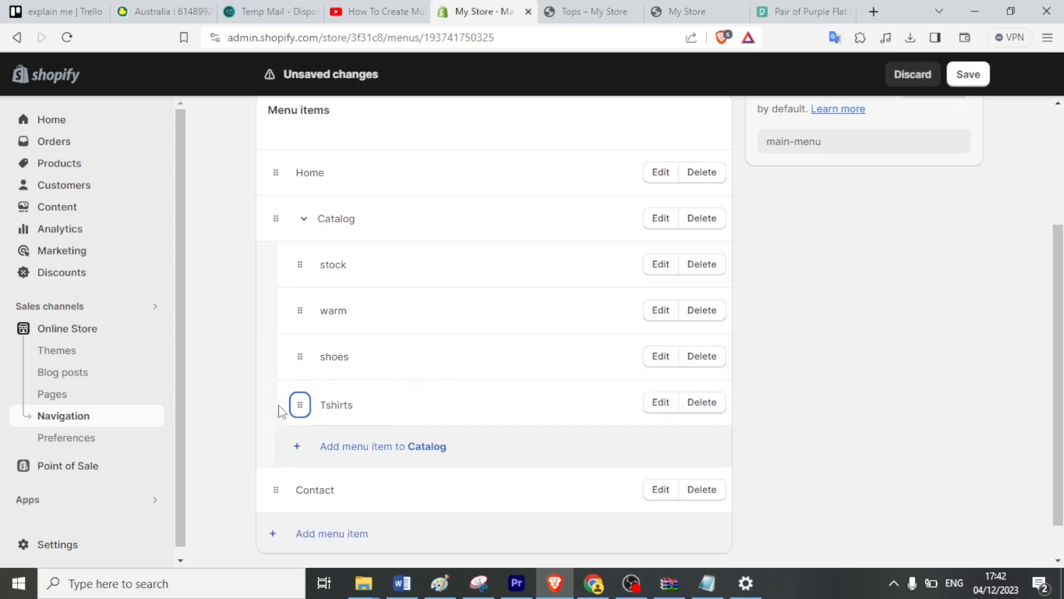
mouse_move(275, 489)
mouse_down()
mouse_move(277, 468)
mouse_move(259, 461)
mouse_move(268, 483)
mouse_up()
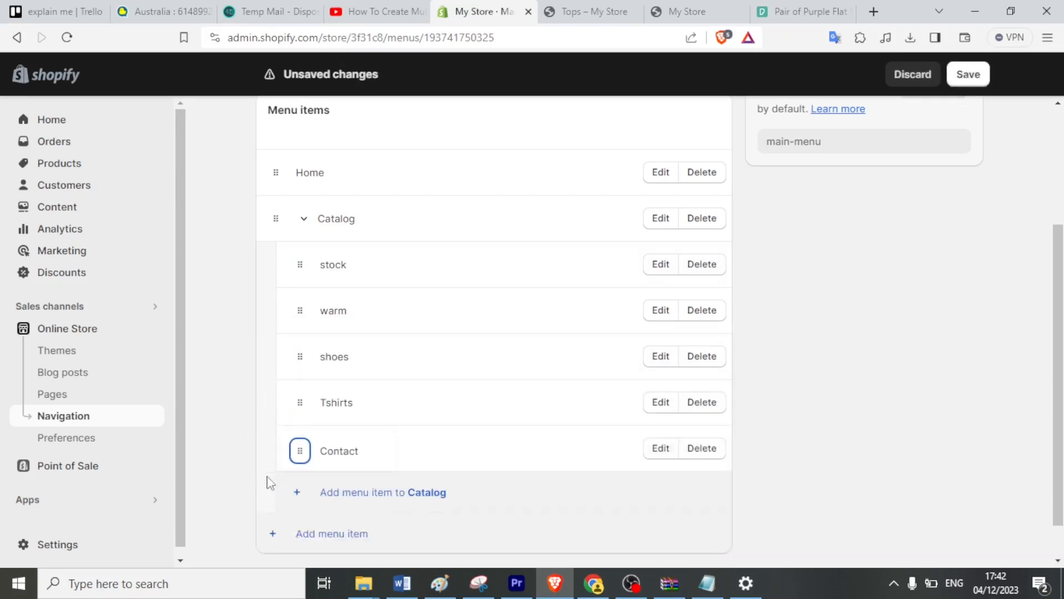
drag(308, 449, 290, 515)
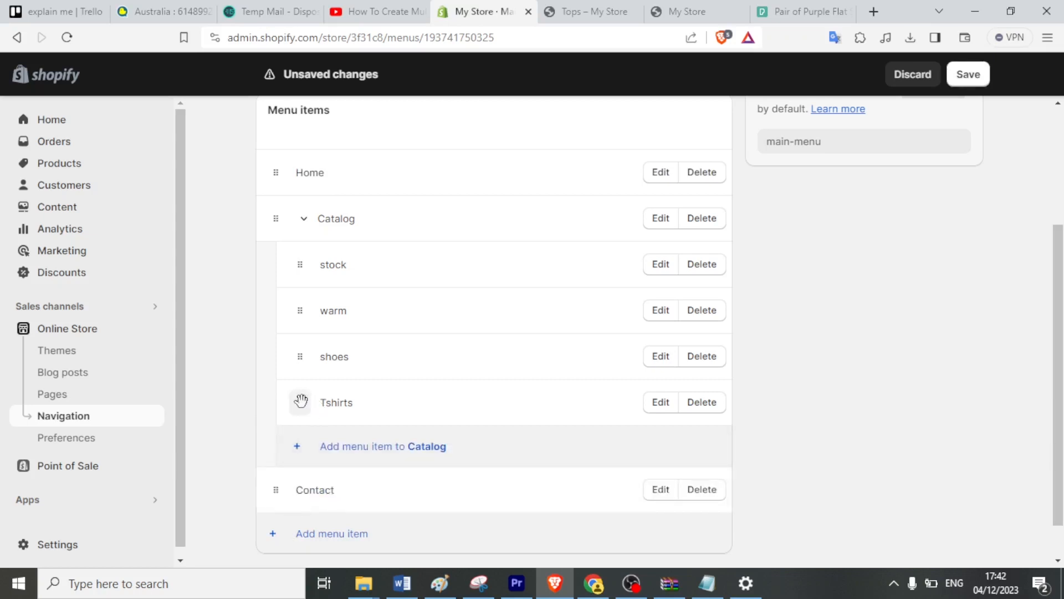
drag(300, 400, 330, 357)
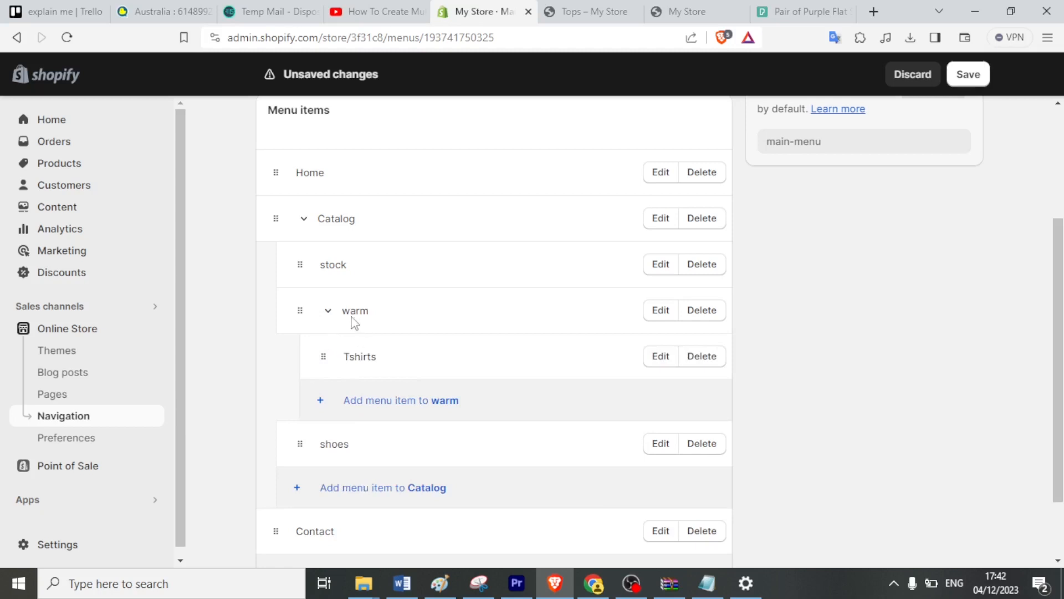
drag(327, 356, 267, 370)
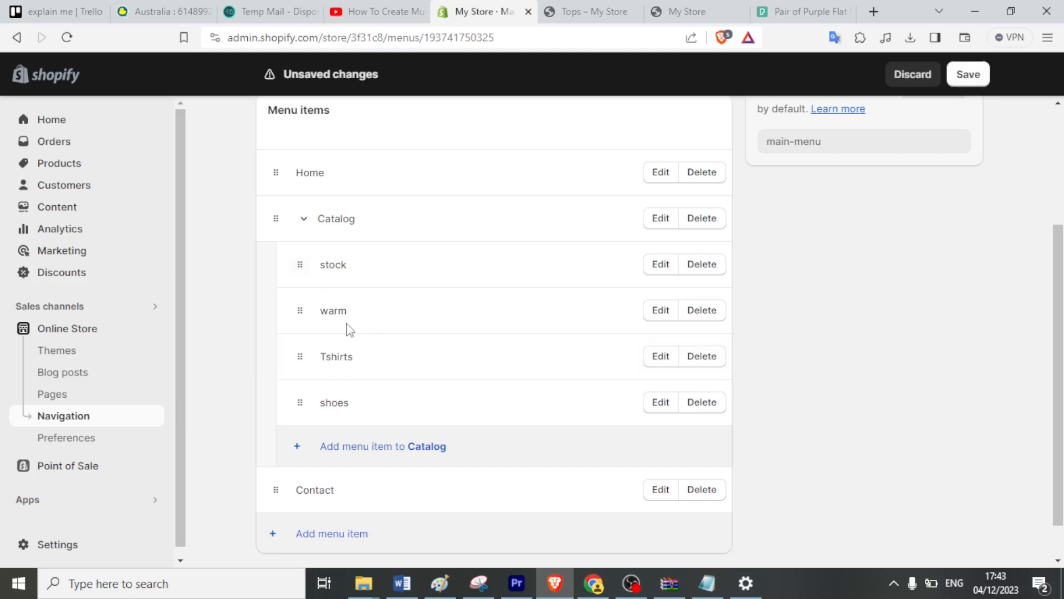
Nest warm under stock and shoes under Tshirts, creating a third menu level.
double_click(303, 399)
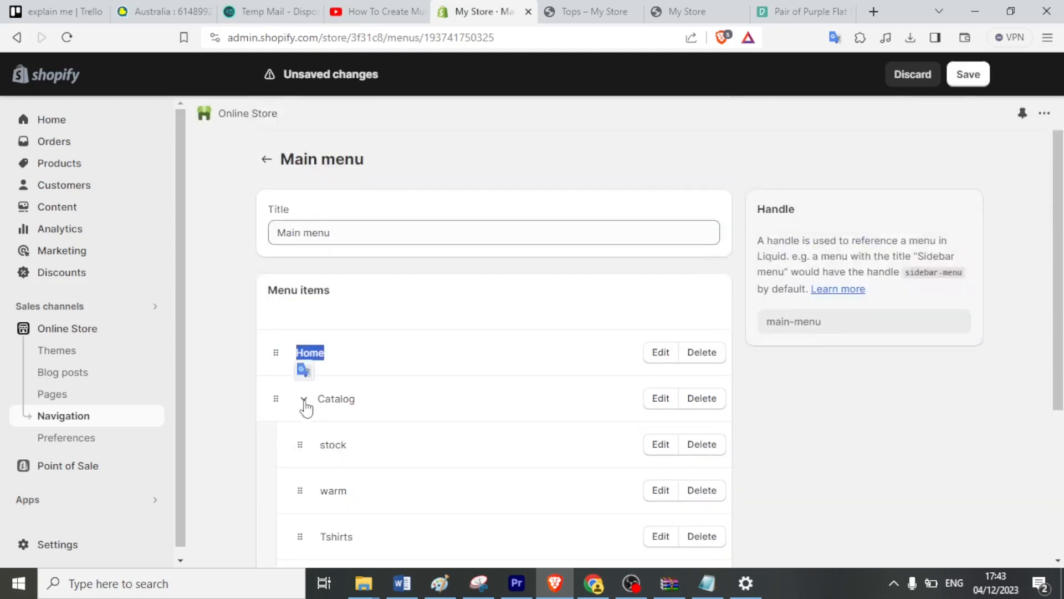
scroll(323, 439, down, 3)
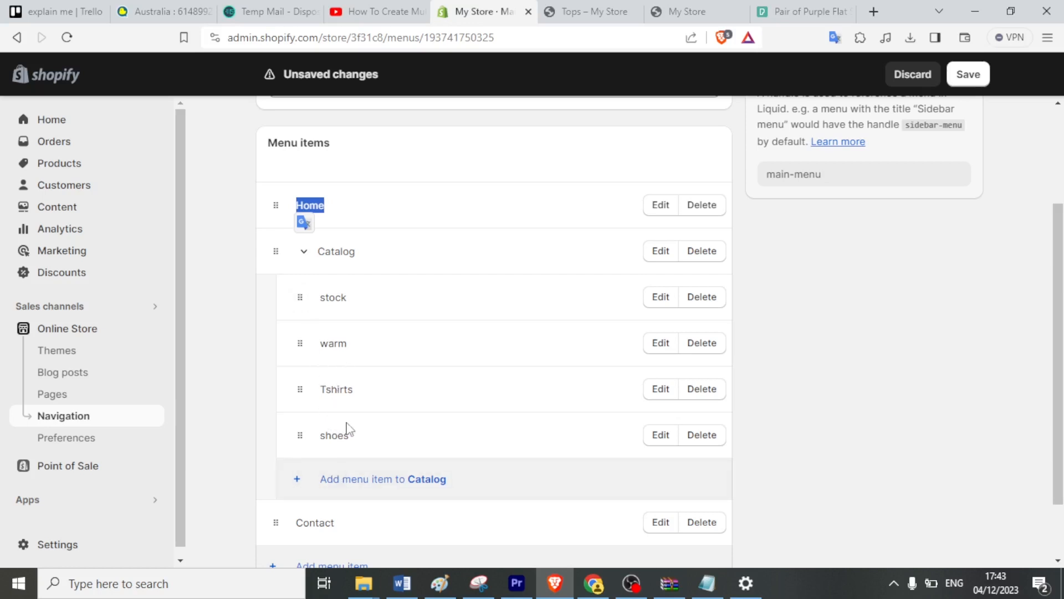
drag(299, 347, 323, 345)
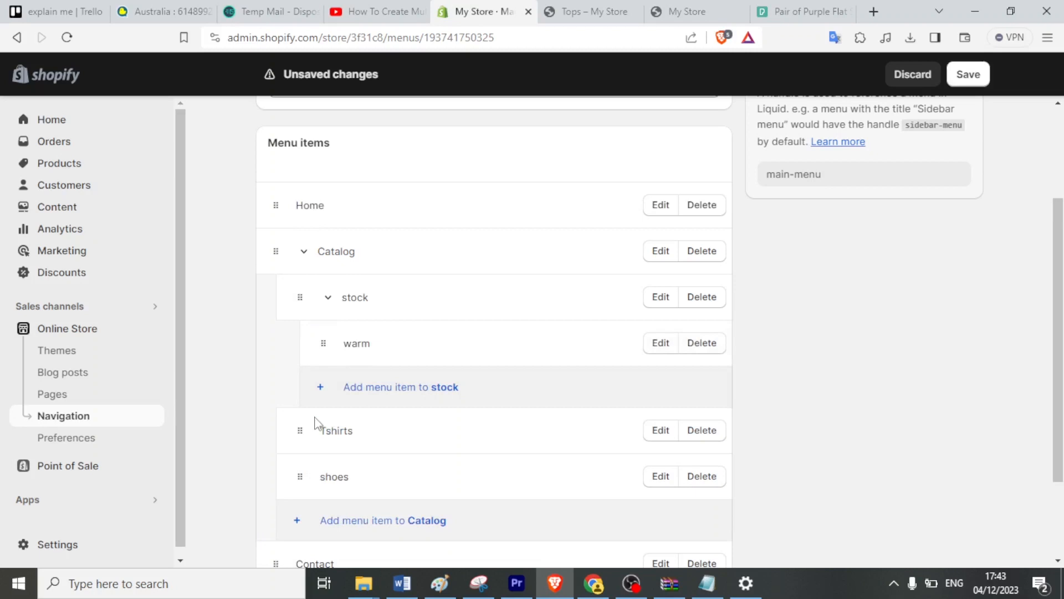
drag(300, 430, 334, 439)
drag(299, 474, 325, 475)
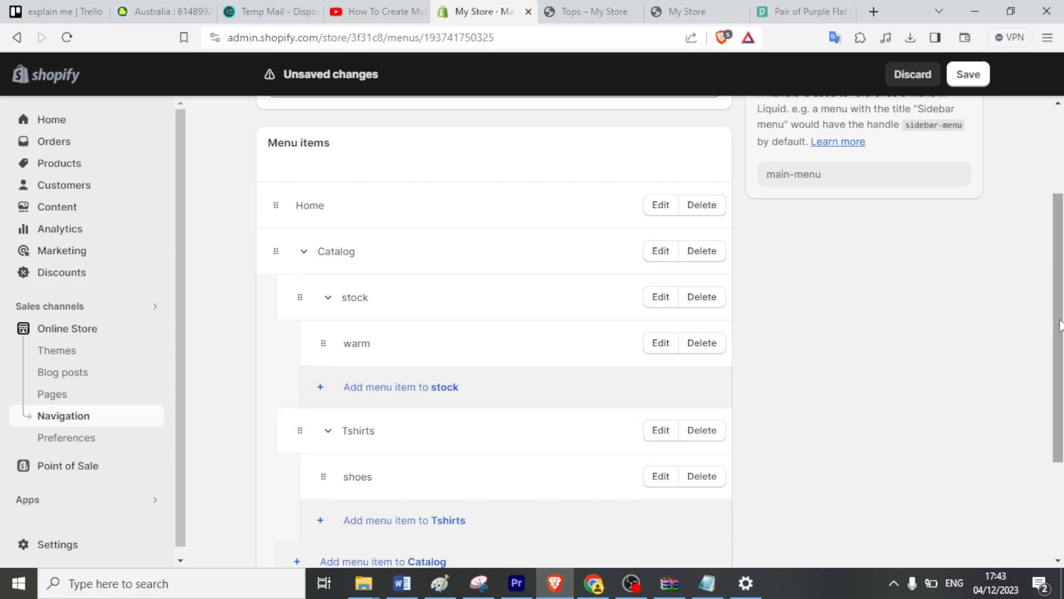
drag(1060, 326, 1059, 186)
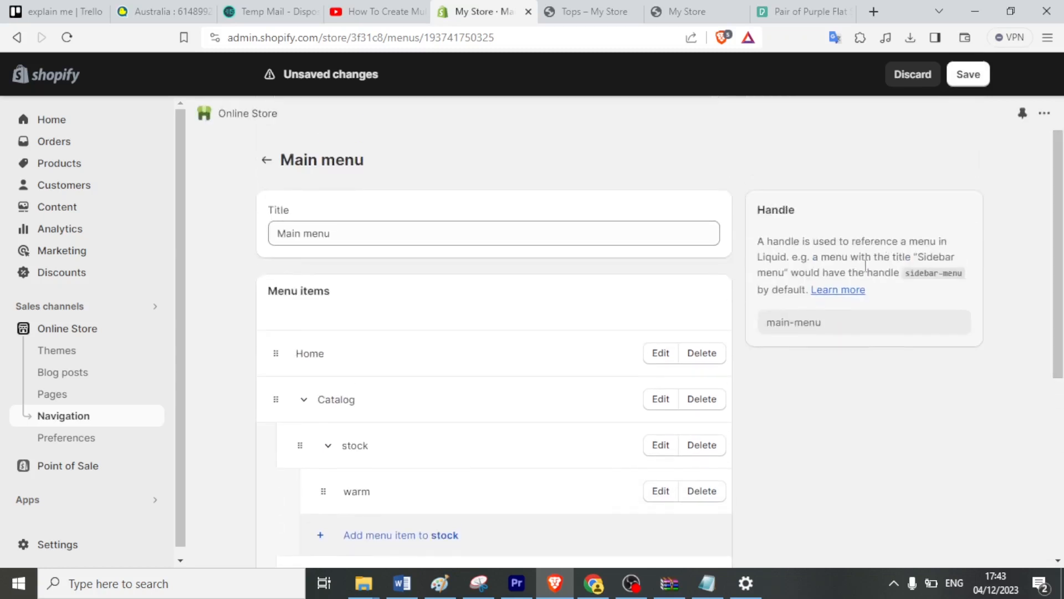
Save the nested Main menu and view the Catalog dropdown on the live storefront.
click(959, 76)
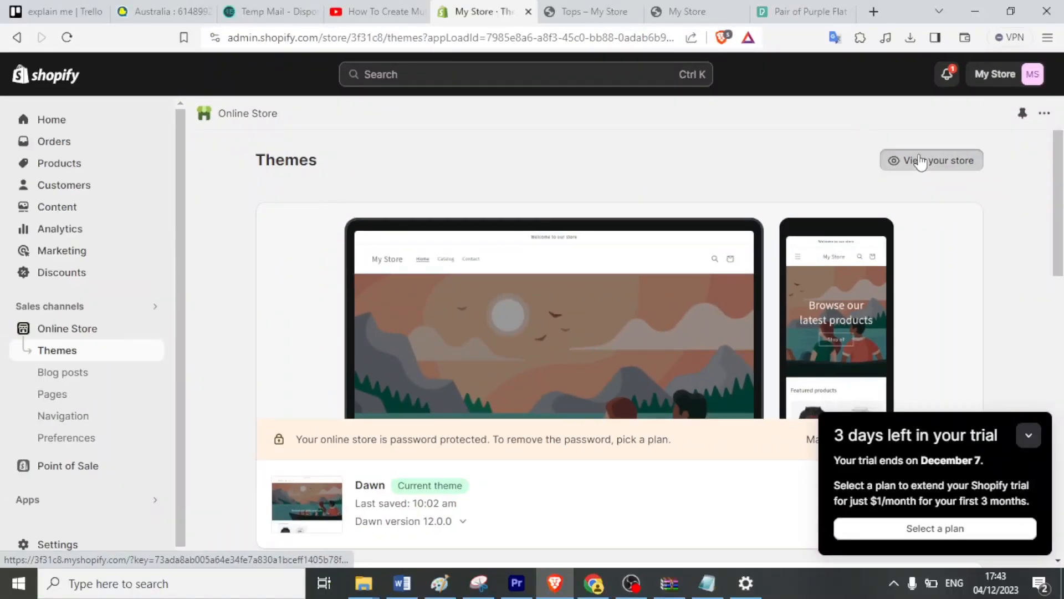
click(920, 160)
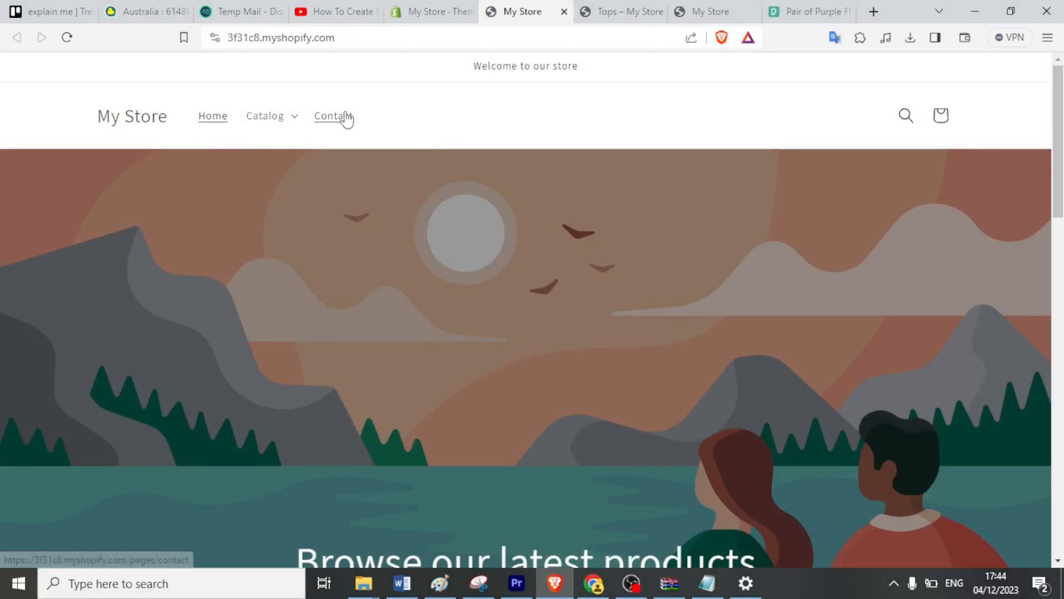
click(297, 123)
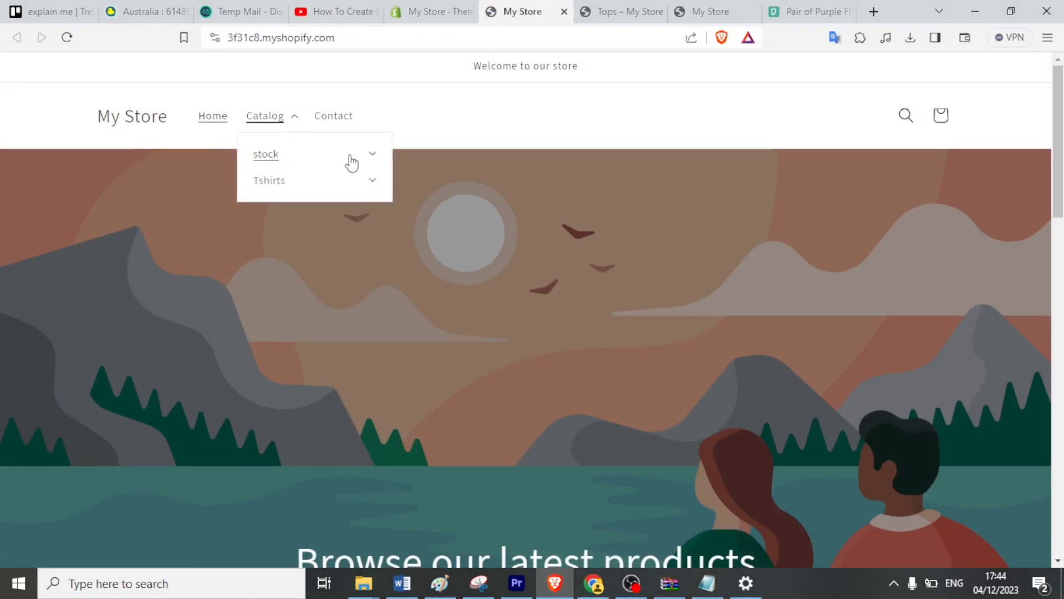
Expand stock and Tshirts in the Catalog dropdown and open the Shoes collection page.
click(372, 160)
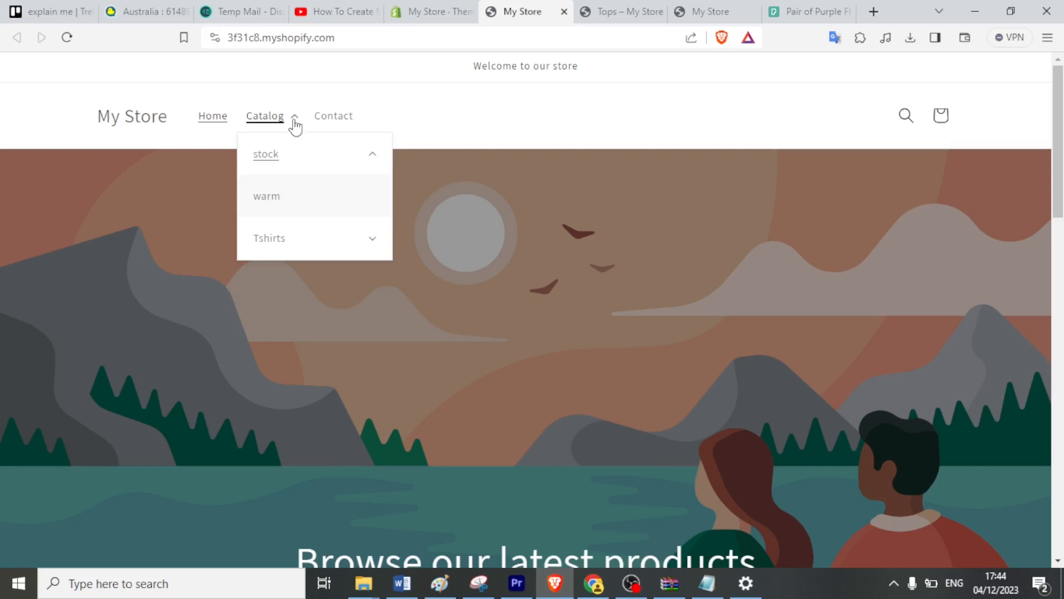
click(271, 159)
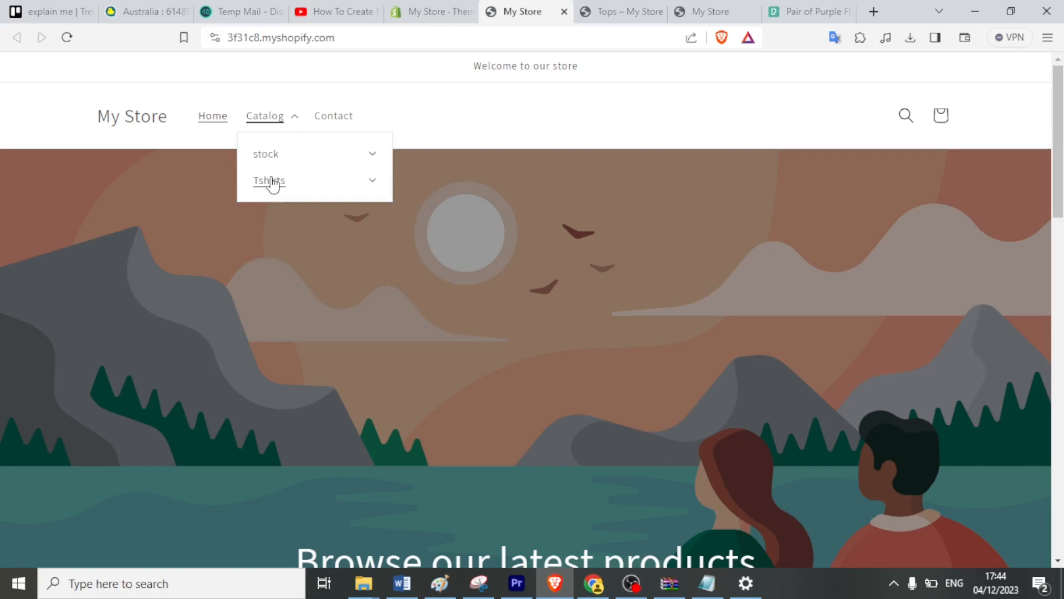
click(272, 183)
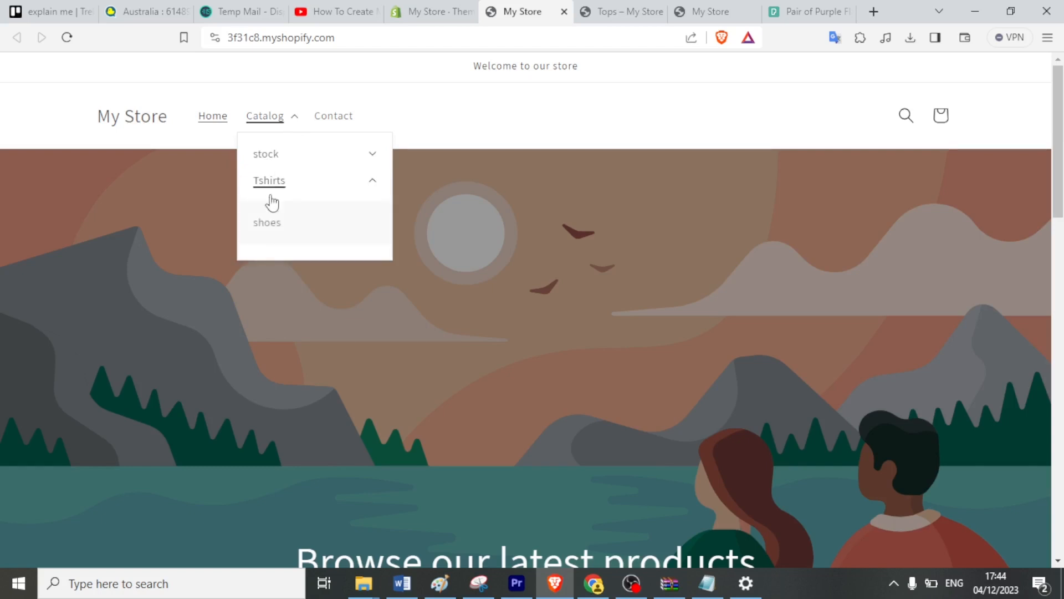
click(267, 235)
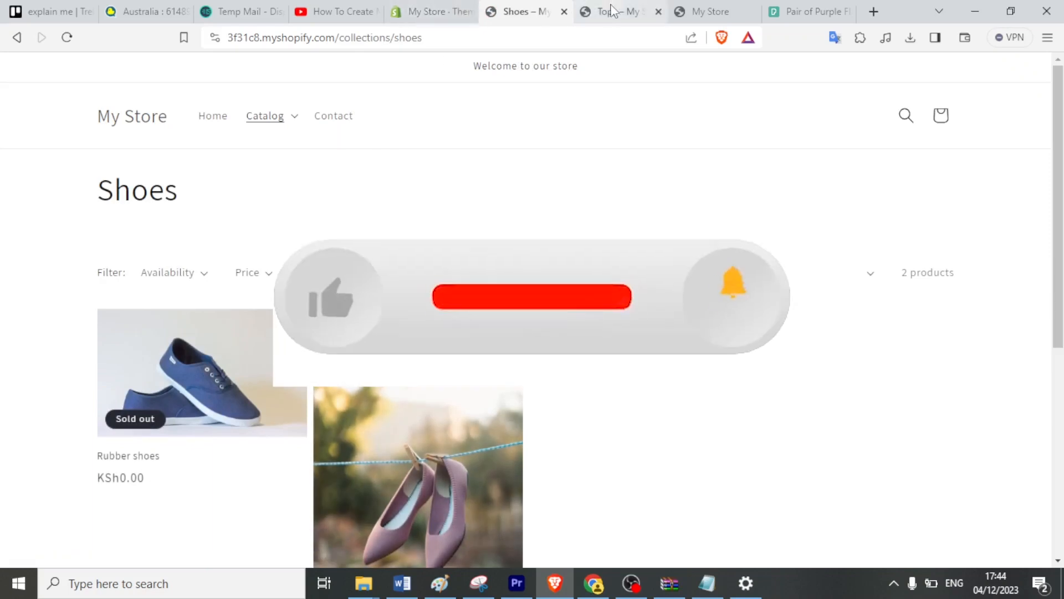
click(588, 8)
click(549, 12)
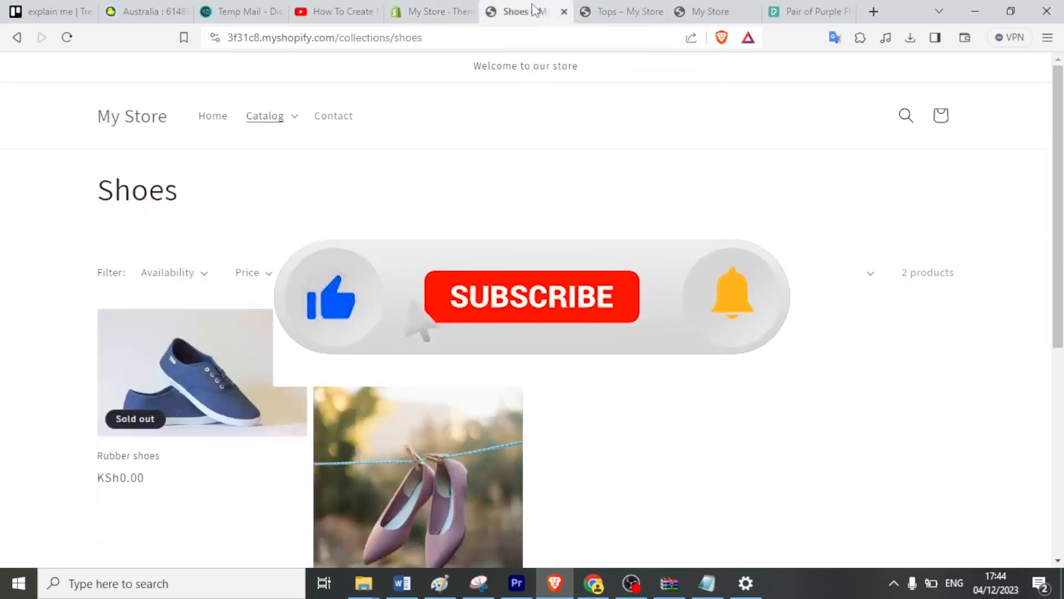